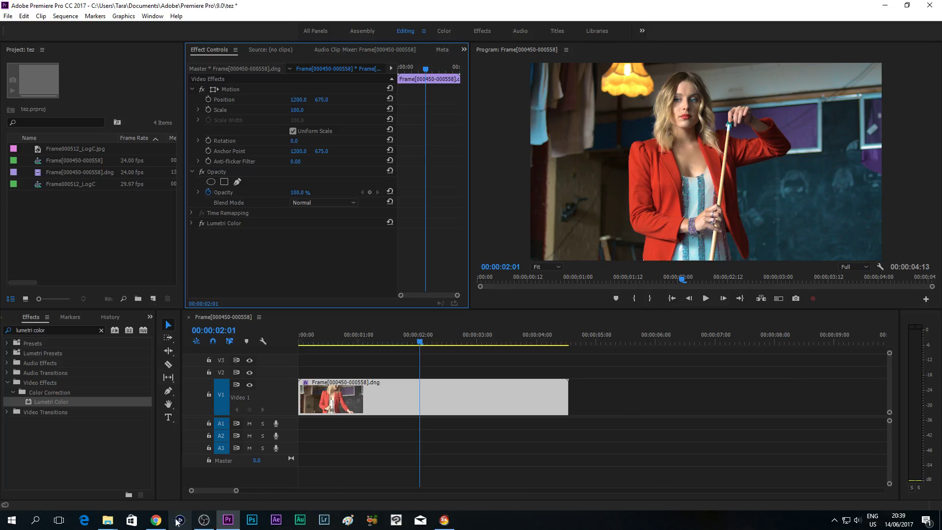
Switch to the YouTube page in Chrome and search for "lut"
{"action": "left_click", "coordinate": [156, 520]}
{"action": "left_click", "coordinate": [244, 7]}
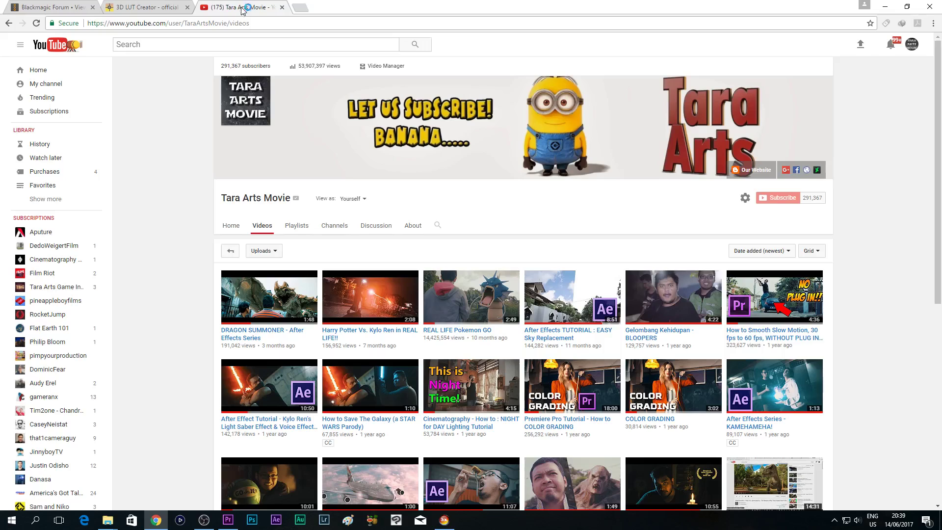
{"action": "left_click", "coordinate": [248, 45]}
{"action": "type", "text": "lut"}
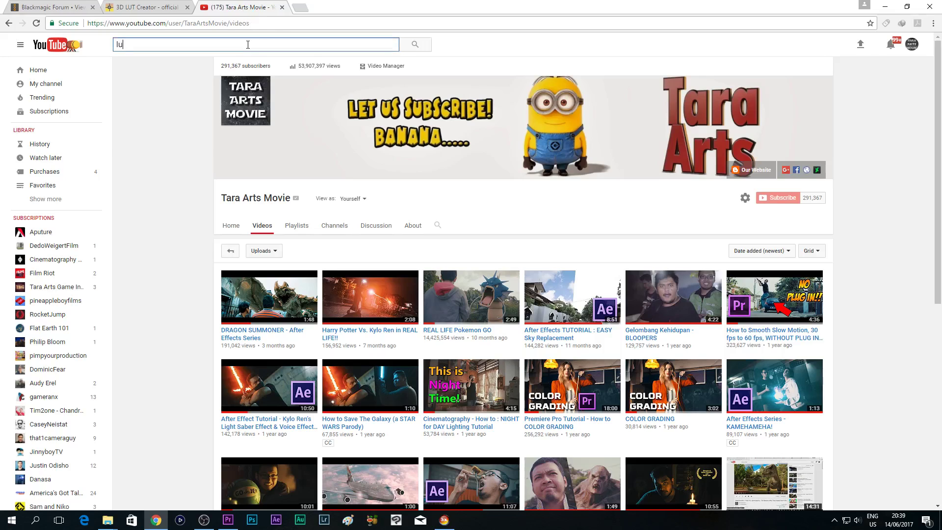
{"action": "key", "text": "Return"}
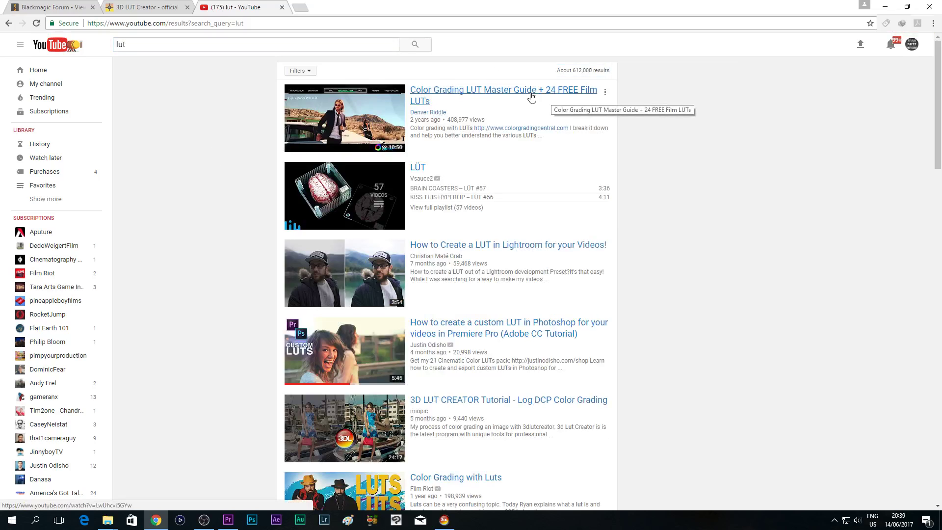
Examine the YouTube search results for LUT tutorials and free LUT packs
{"action": "scroll", "coordinate": [551, 100], "scroll_direction": "down", "scroll_amount": 3}
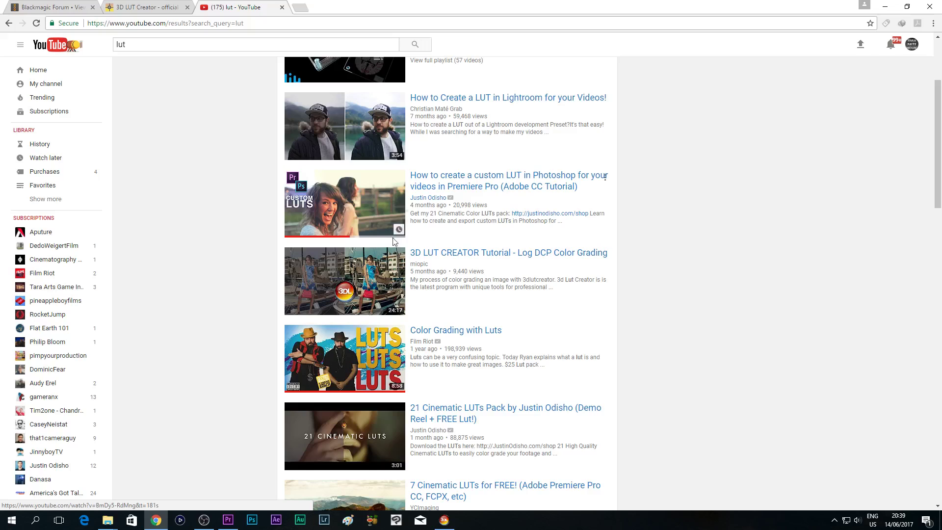
{"action": "scroll", "coordinate": [557, 255], "scroll_direction": "down", "scroll_amount": 2}
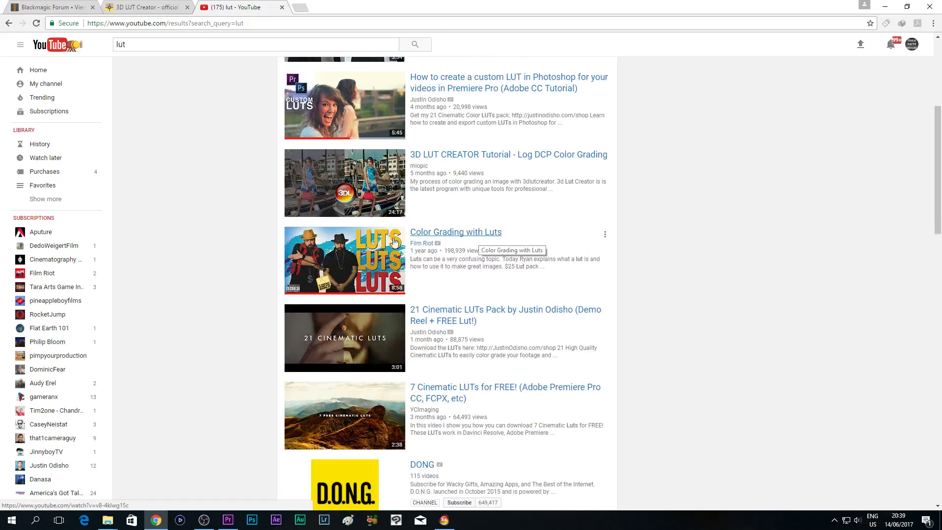
{"action": "scroll", "coordinate": [510, 255], "scroll_direction": "down", "scroll_amount": 2}
{"action": "scroll", "coordinate": [510, 256], "scroll_direction": "down", "scroll_amount": 5}
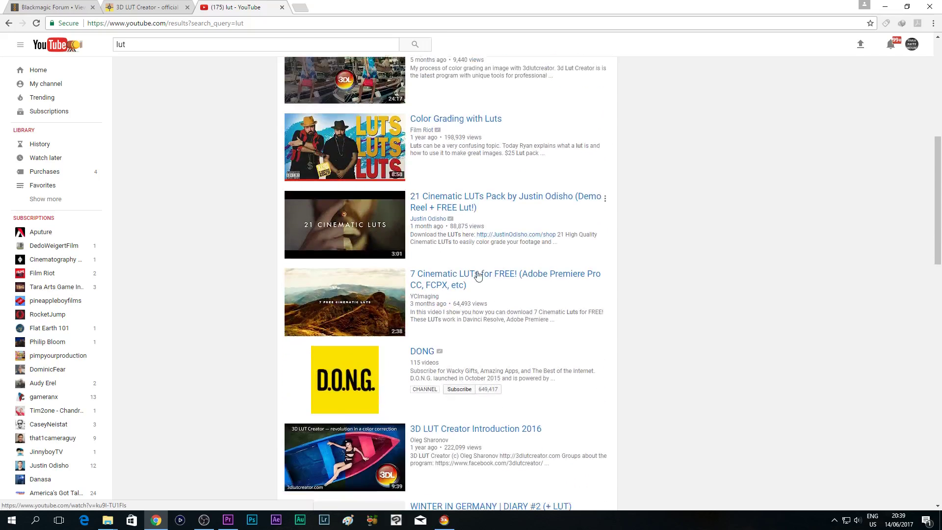
{"action": "scroll", "coordinate": [484, 352], "scroll_direction": "up", "scroll_amount": 11}
{"action": "scroll", "coordinate": [291, 266], "scroll_direction": "down", "scroll_amount": 14}
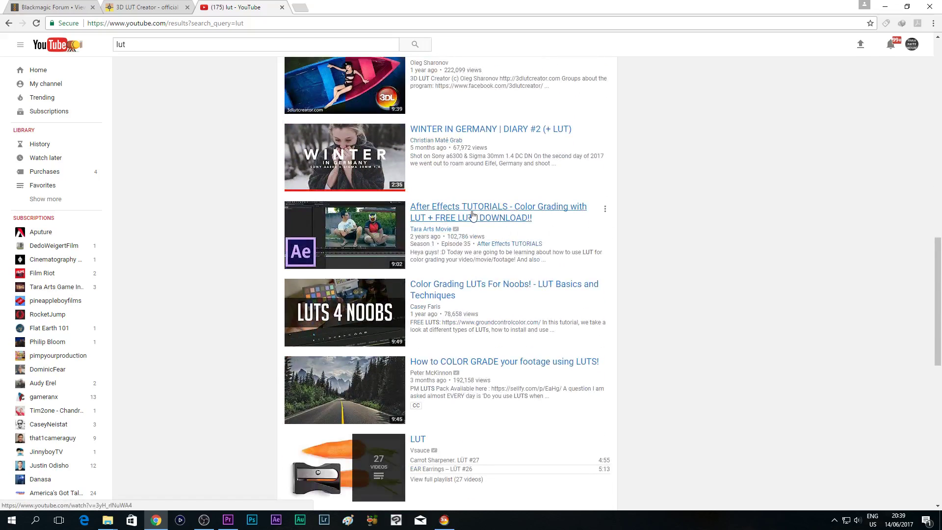
{"action": "scroll", "coordinate": [259, 245], "scroll_direction": "up", "scroll_amount": 6}
{"action": "scroll", "coordinate": [260, 274], "scroll_direction": "up", "scroll_amount": 9}
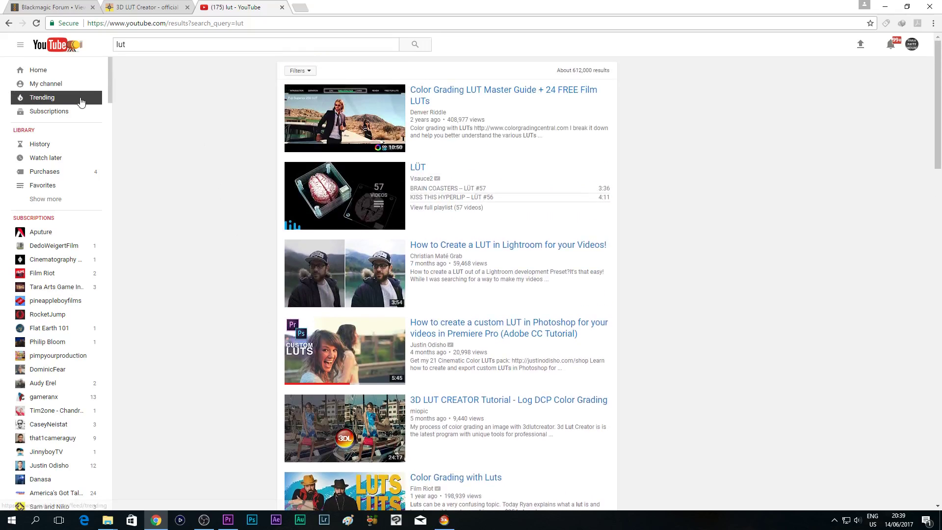
Return to the Tara Arts Movie channel's video list and open "DRAGON SUMMONER - After Effects Series" in a new tab
{"action": "left_click", "coordinate": [9, 24]}
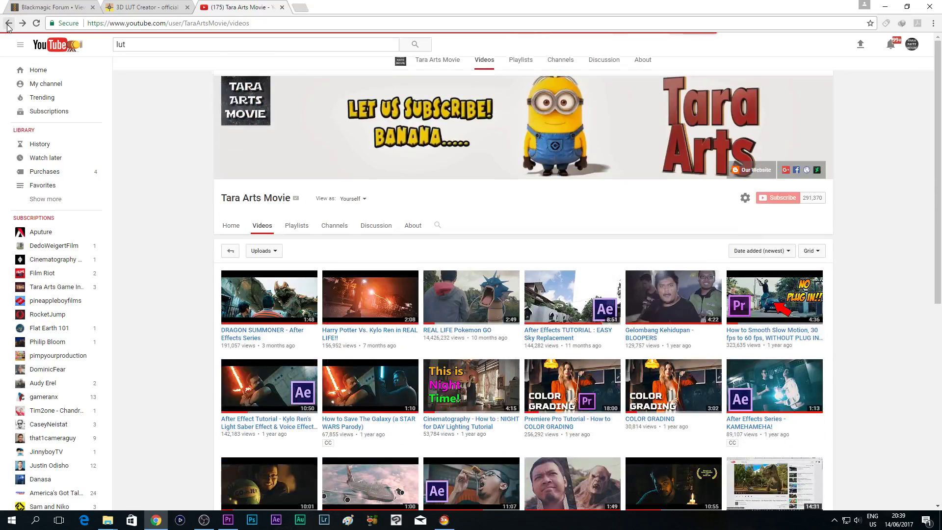
{"action": "scroll", "coordinate": [212, 202], "scroll_direction": "down", "scroll_amount": 3}
{"action": "right_click", "coordinate": [290, 158]}
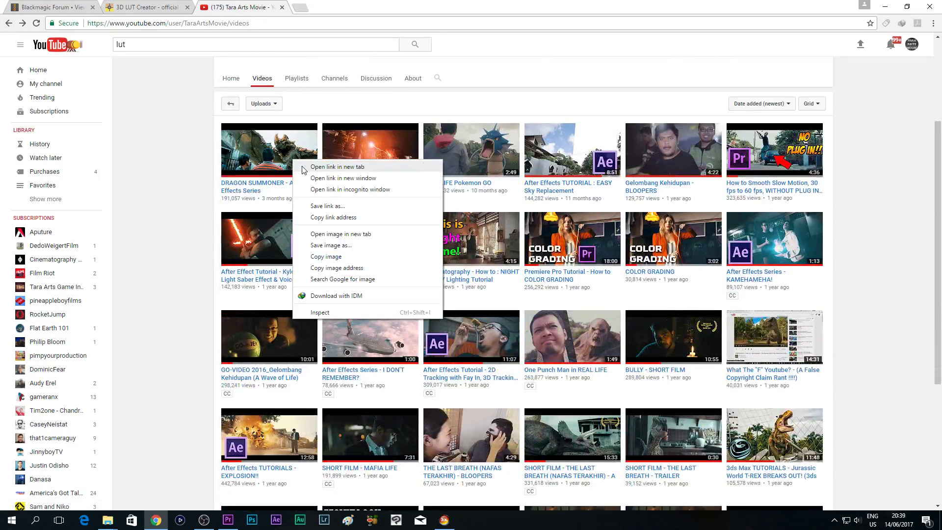
{"action": "left_click", "coordinate": [305, 165]}
{"action": "left_click", "coordinate": [343, 7]}
Skim the DRAGON SUMMONER video at several points up to about 0:56 and close its tab
{"action": "left_click", "coordinate": [228, 279]}
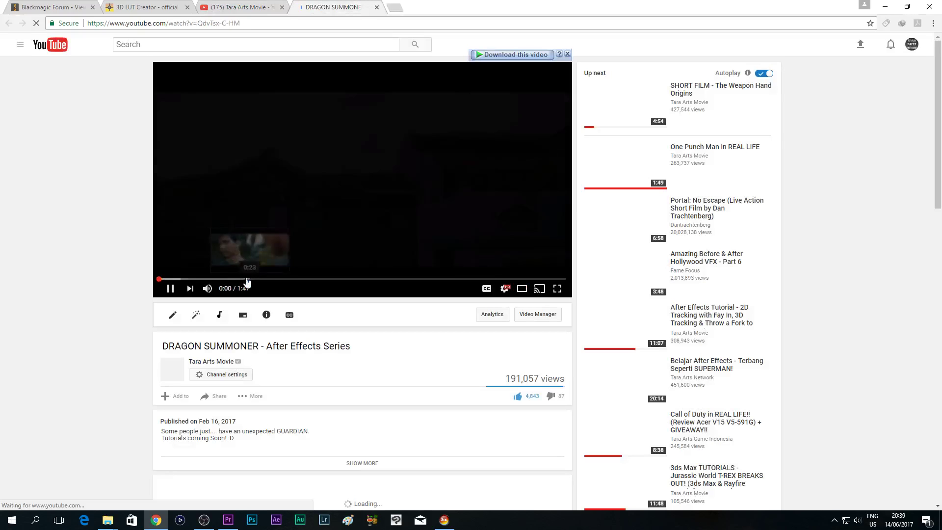
{"action": "left_click", "coordinate": [317, 279]}
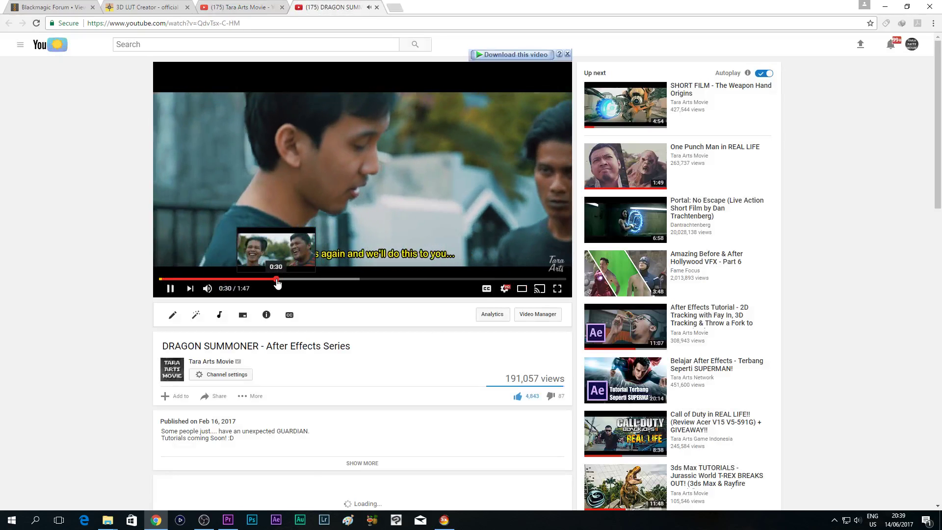
{"action": "left_click", "coordinate": [371, 279]}
{"action": "left_click", "coordinate": [346, 161]}
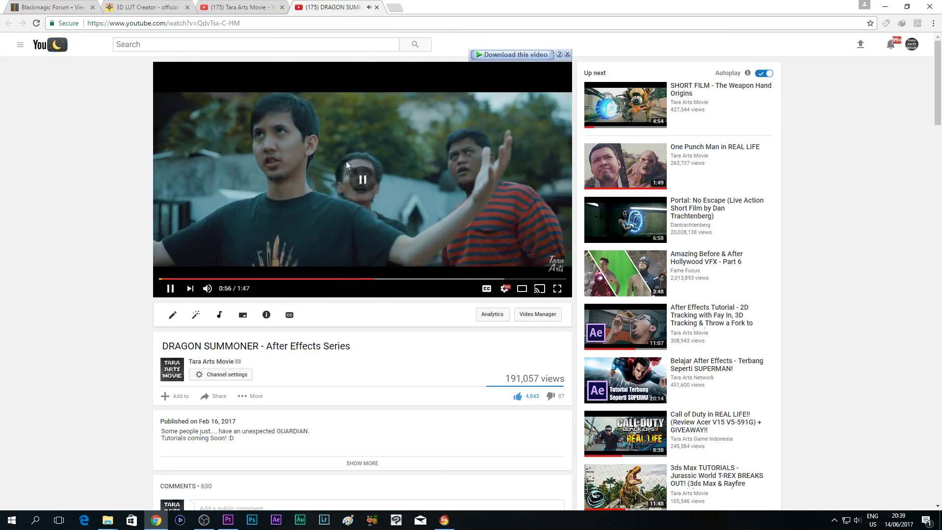
{"action": "left_click", "coordinate": [376, 8]}
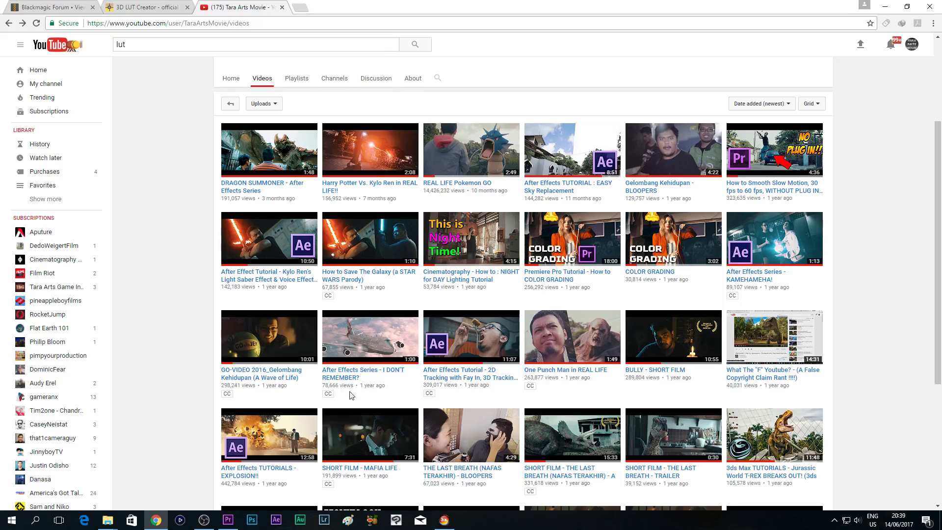
Look at the graded still in 3D LUT Creator and view the program's official website in Chrome
{"action": "left_click", "coordinate": [445, 521]}
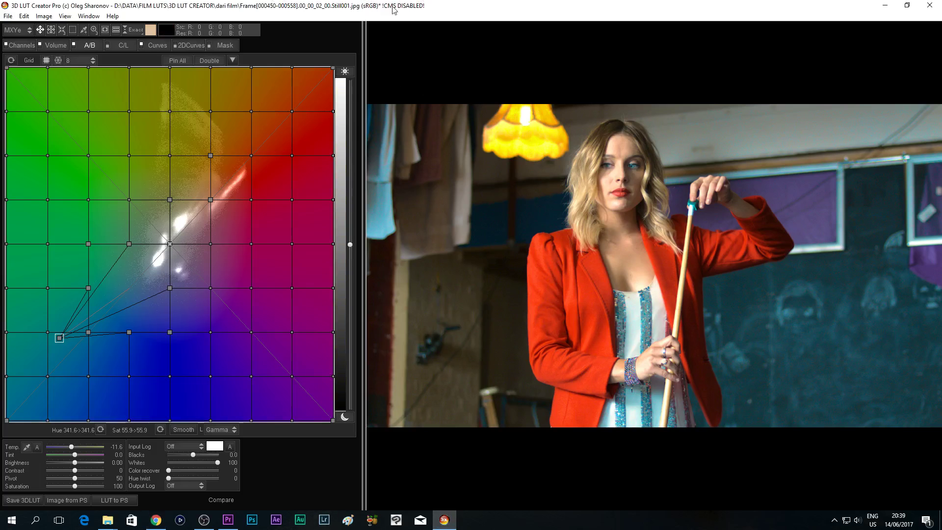
{"action": "left_click", "coordinate": [626, 240]}
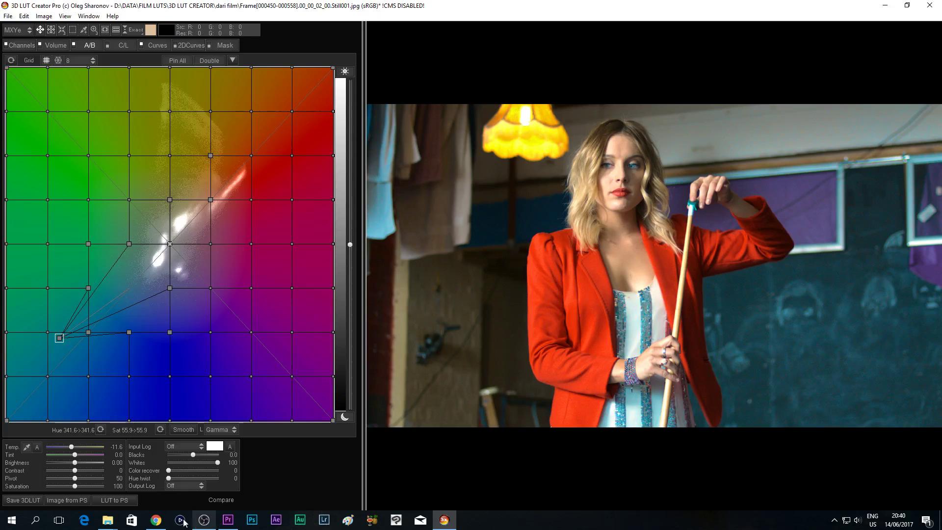
{"action": "left_click", "coordinate": [156, 520]}
{"action": "left_click", "coordinate": [149, 6]}
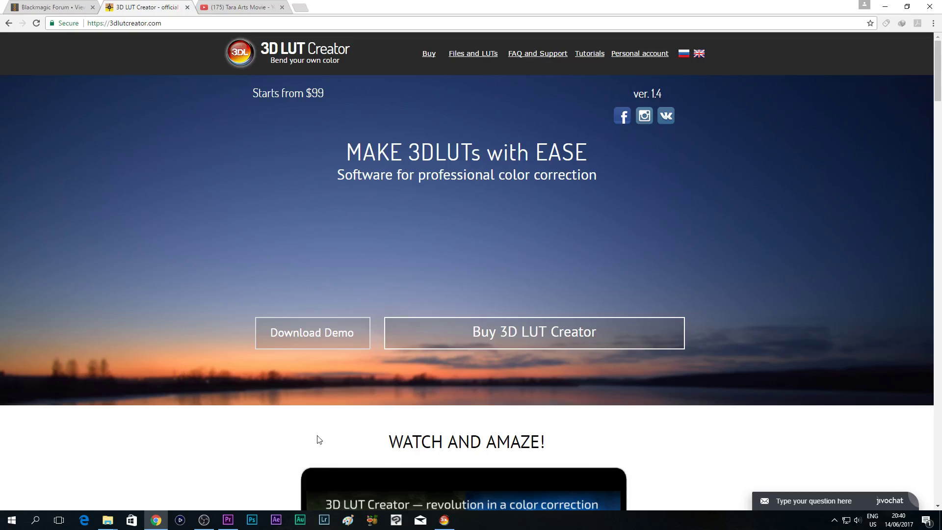
Look at the Shot 2 sample footage and its download link in the Blackmagic Forum thread
{"action": "left_click", "coordinate": [83, 4]}
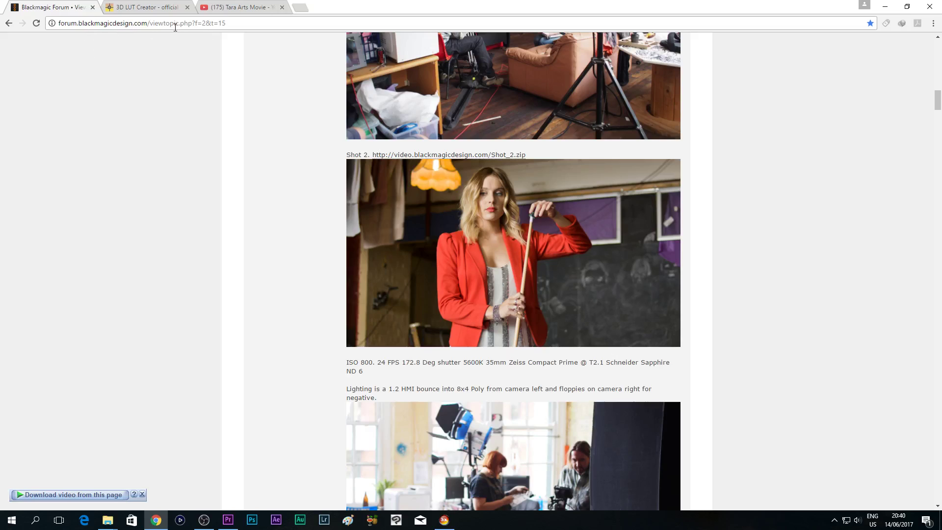
{"action": "scroll", "coordinate": [228, 193], "scroll_direction": "up", "scroll_amount": 2}
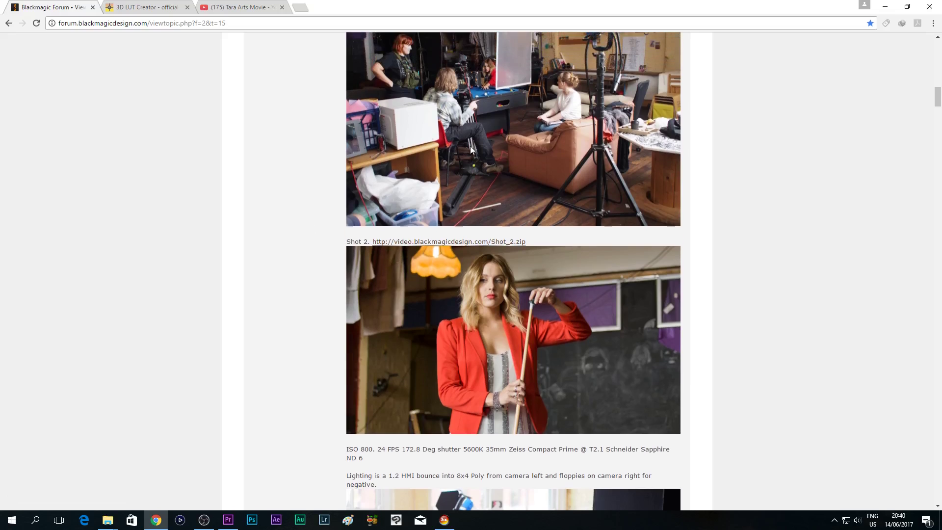
{"action": "scroll", "coordinate": [448, 152], "scroll_direction": "up", "scroll_amount": 1}
{"action": "scroll", "coordinate": [421, 191], "scroll_direction": "down", "scroll_amount": 2}
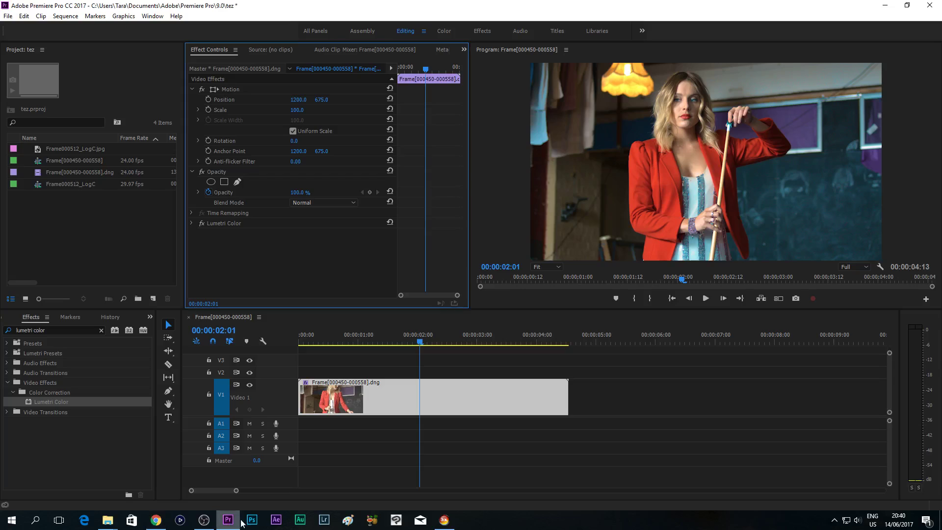
Switch to Premiere Pro and toggle the clip's Lumetri Color effect off and on to compare the shot before and after
{"action": "left_click", "coordinate": [228, 520]}
{"action": "left_click", "coordinate": [202, 224]}
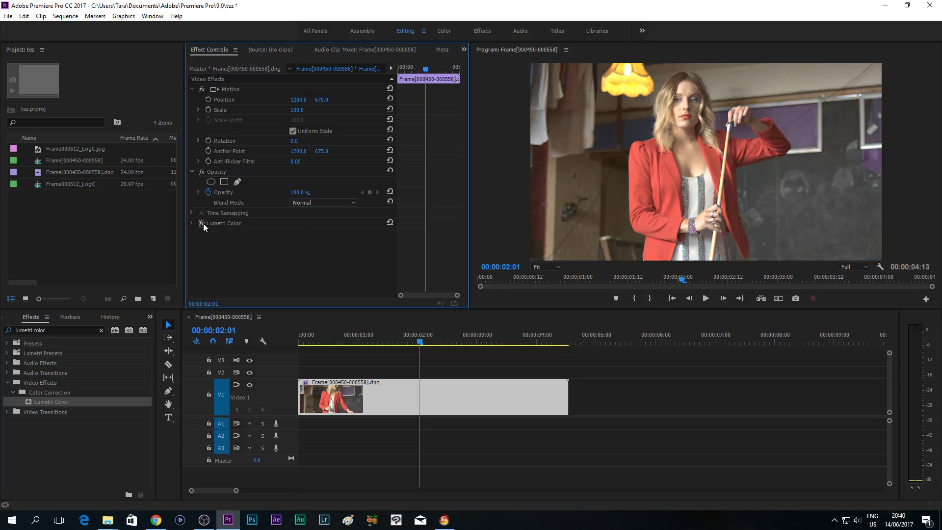
{"action": "left_click", "coordinate": [203, 223]}
{"action": "left_click", "coordinate": [203, 223]}
{"action": "left_click", "coordinate": [204, 223]}
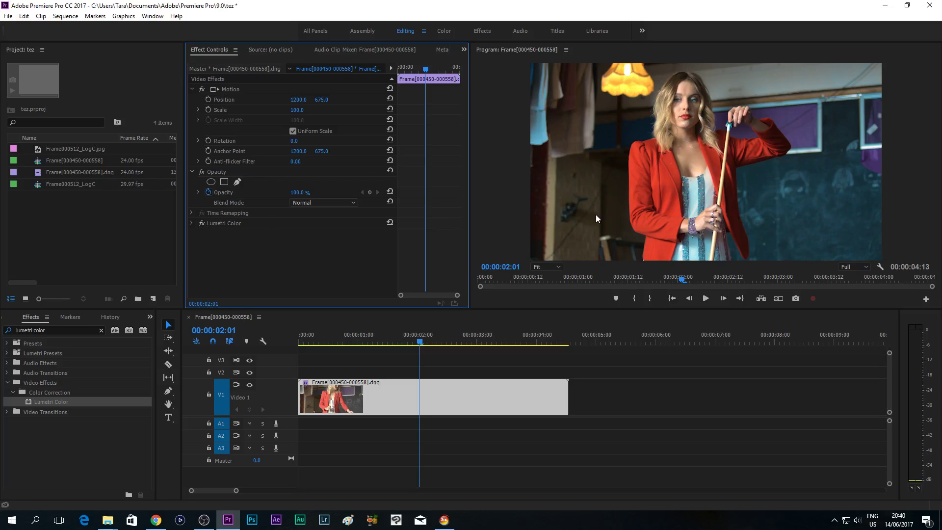
Expand the clip's Lumetri Color settings to show the Creative look and turn the effect off
{"action": "left_click", "coordinate": [191, 224]}
{"action": "scroll", "coordinate": [429, 207], "scroll_direction": "down", "scroll_amount": 2}
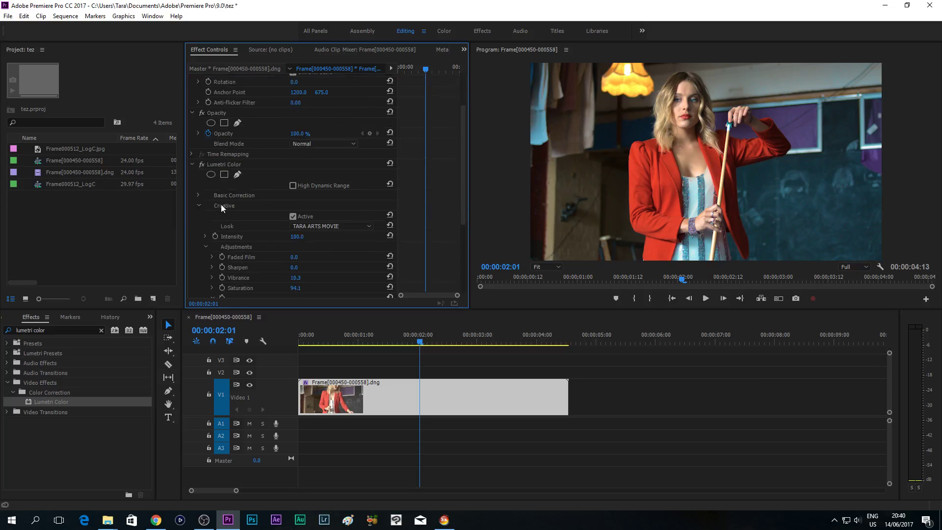
{"action": "left_click", "coordinate": [201, 166]}
{"action": "left_click", "coordinate": [202, 167]}
{"action": "left_click", "coordinate": [201, 165]}
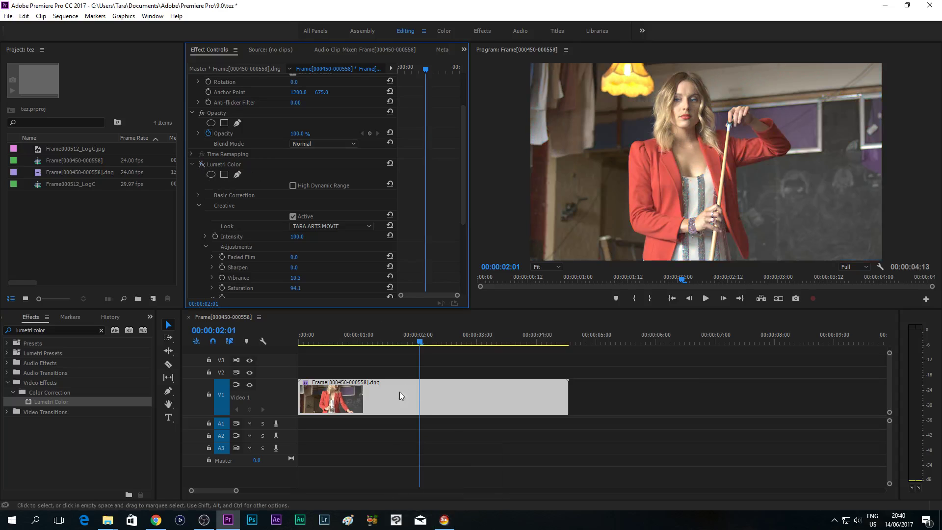
Move the playhead to 00:00:02:02 and bring up the JPEG frame export for the ungraded shot in Premiere Pro
{"action": "mouse_move", "coordinate": [419, 343]}
{"action": "left_mouse_down"}
{"action": "mouse_move", "coordinate": [346, 337]}
{"action": "mouse_move", "coordinate": [419, 344]}
{"action": "left_mouse_up"}
{"action": "left_click", "coordinate": [444, 520]}
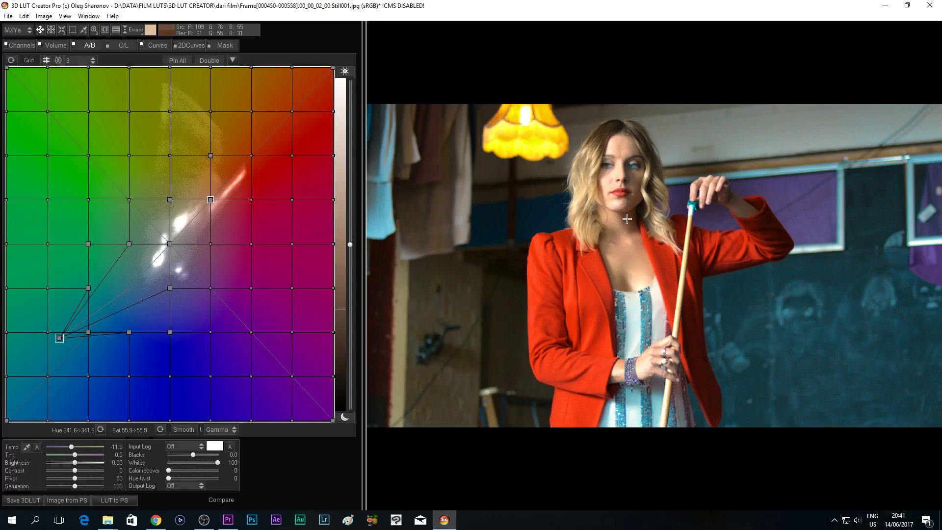
{"action": "left_click", "coordinate": [9, 17]}
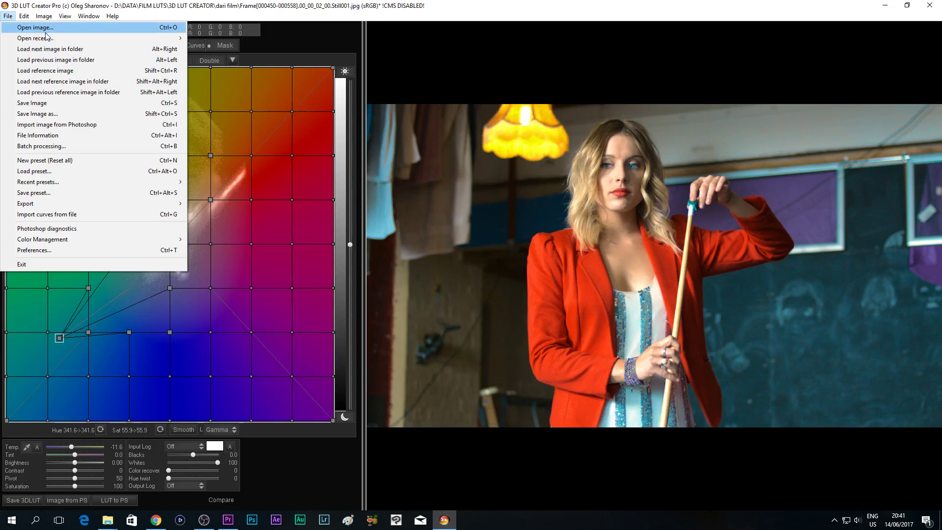
{"action": "left_click", "coordinate": [227, 520]}
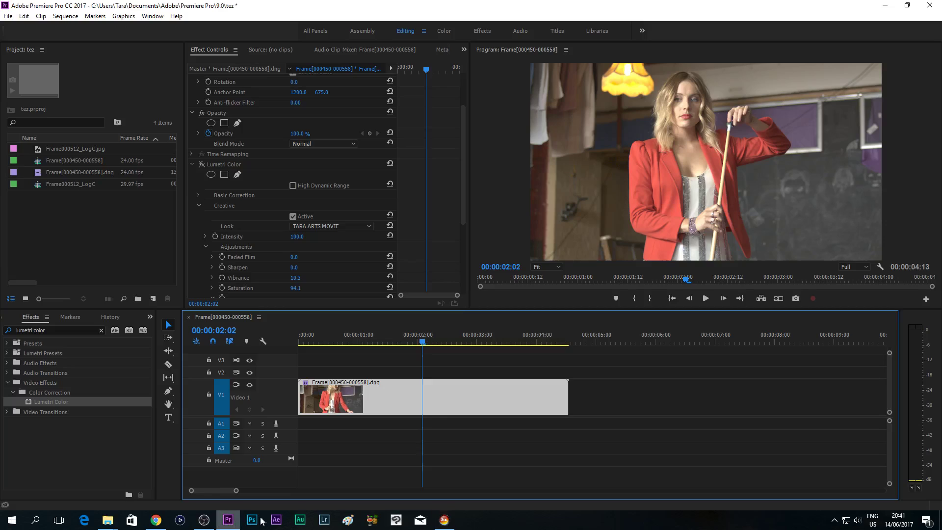
{"action": "left_click", "coordinate": [796, 300]}
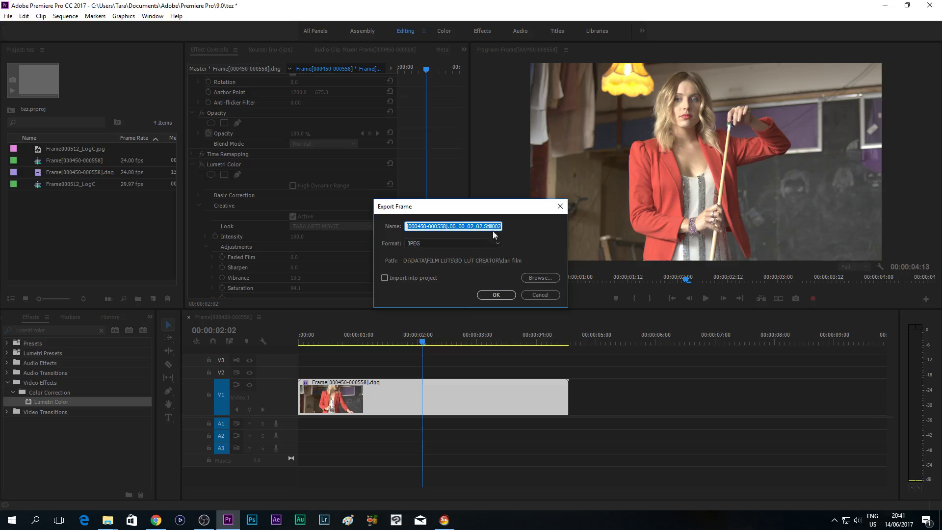
{"action": "left_click_drag", "start_coordinate": [500, 205], "coordinate": [505, 217]}
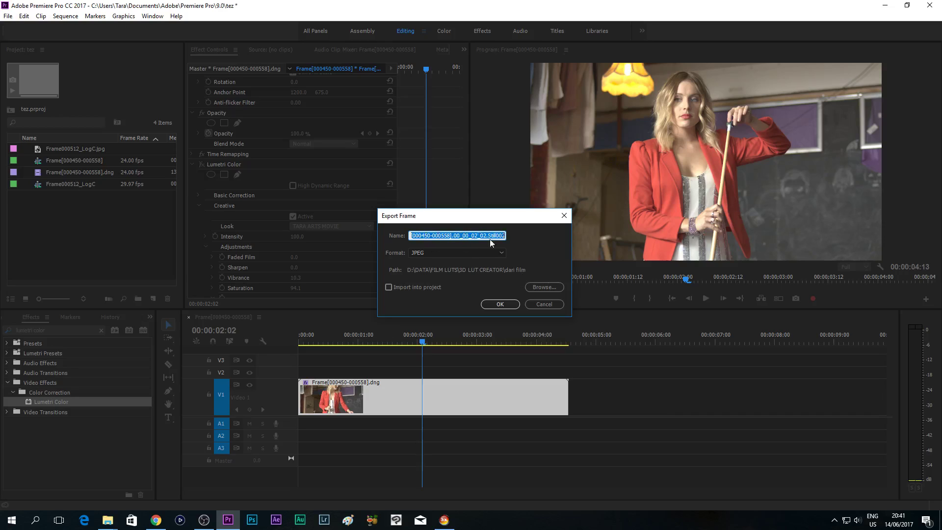
{"action": "left_click", "coordinate": [500, 304]}
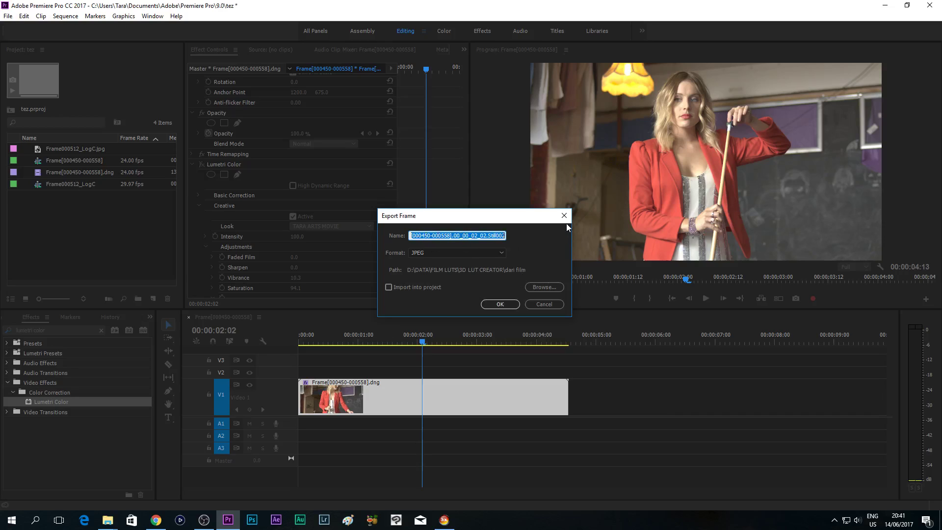
Switch to 3D LUT Creator and start a new preset that resets all color adjustments on the loaded still
{"action": "left_click", "coordinate": [444, 519]}
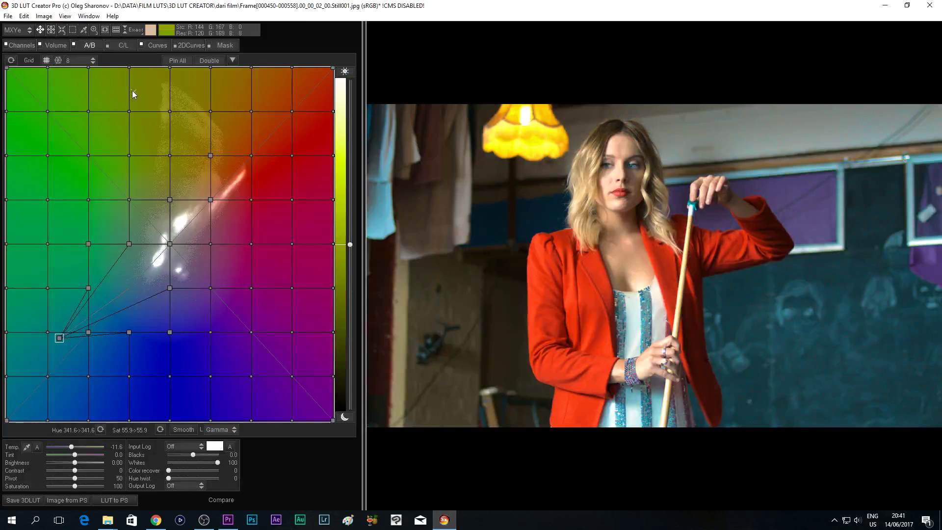
{"action": "left_click", "coordinate": [8, 17]}
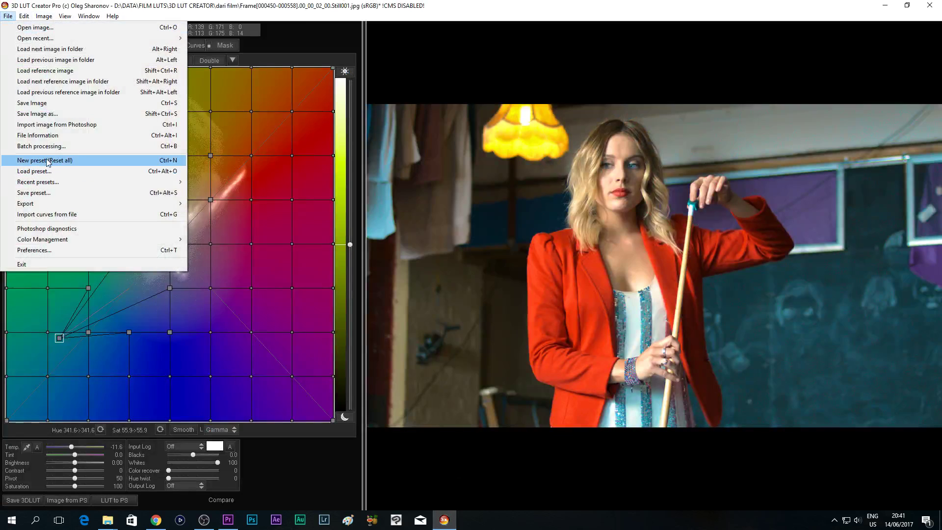
{"action": "left_click", "coordinate": [87, 160]}
{"action": "left_click", "coordinate": [455, 282]}
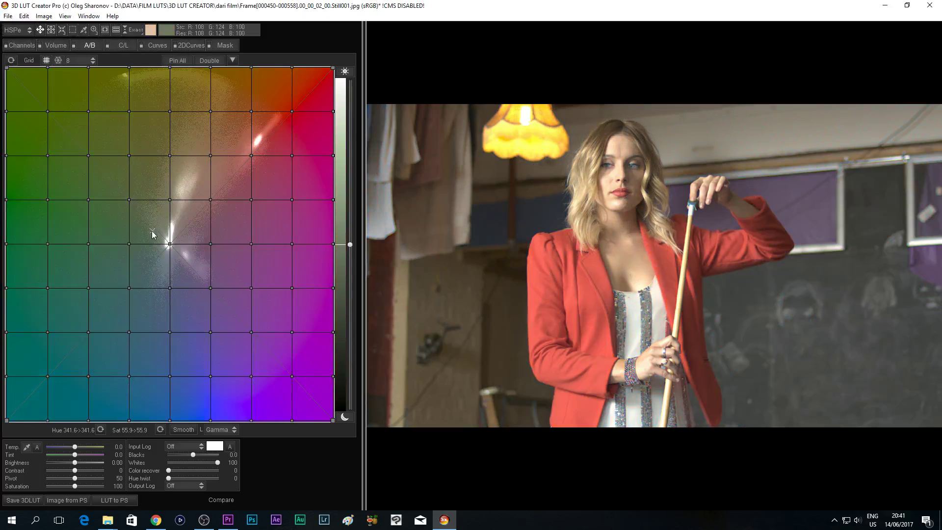
Switch to Premiere Pro to view the ungraded clip, and go back to the reset still in 3D LUT Creator
{"action": "left_click", "coordinate": [8, 16]}
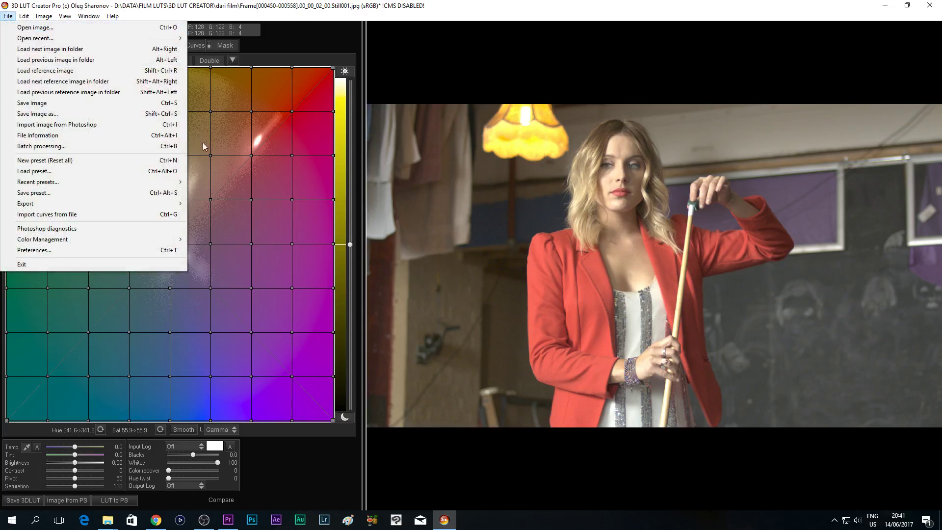
{"action": "left_click", "coordinate": [227, 520]}
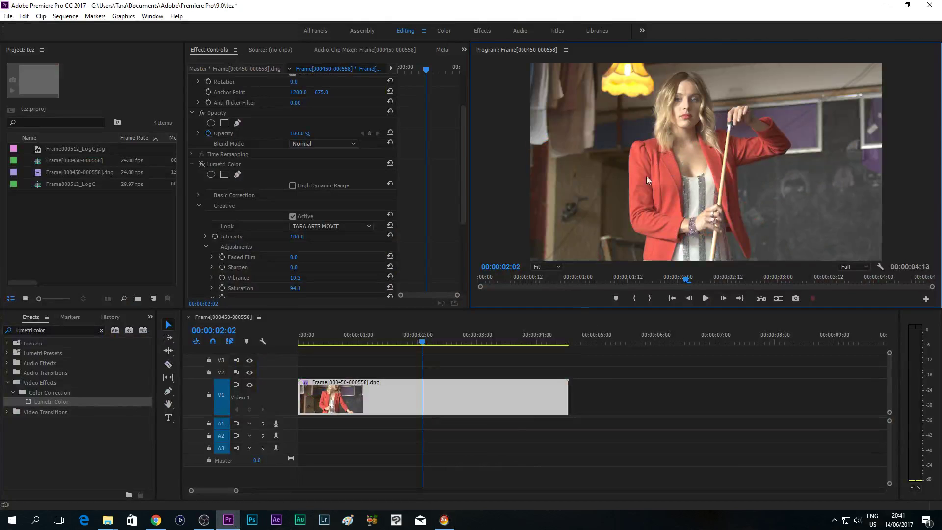
{"action": "left_click", "coordinate": [444, 519]}
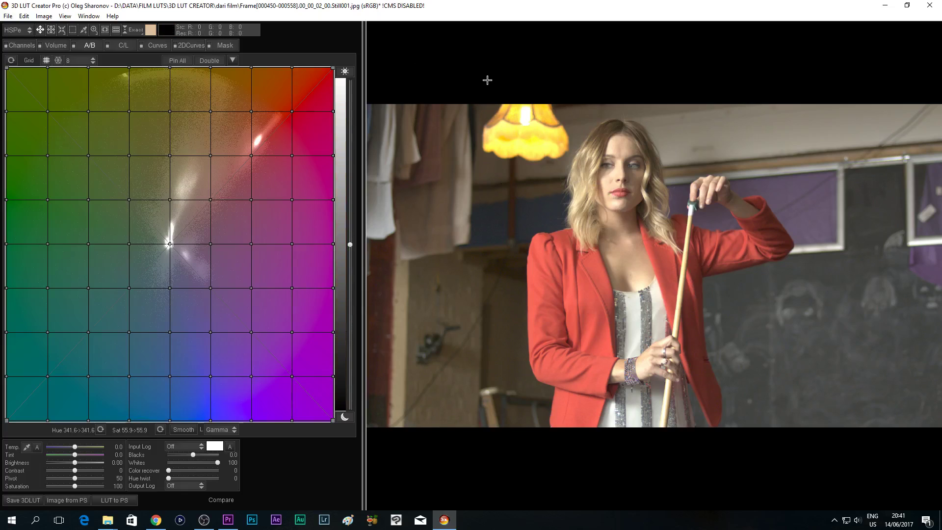
Inspect the CMS setting under Color Management, and check the still's colors against the clip in Premiere Pro
{"action": "left_click", "coordinate": [4, 17]}
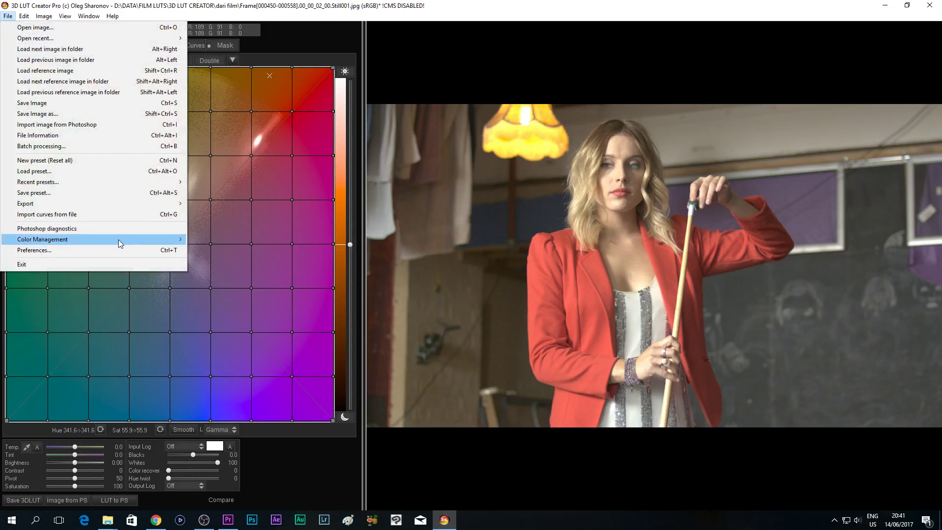
{"action": "mouse_move", "coordinate": [119, 239]}
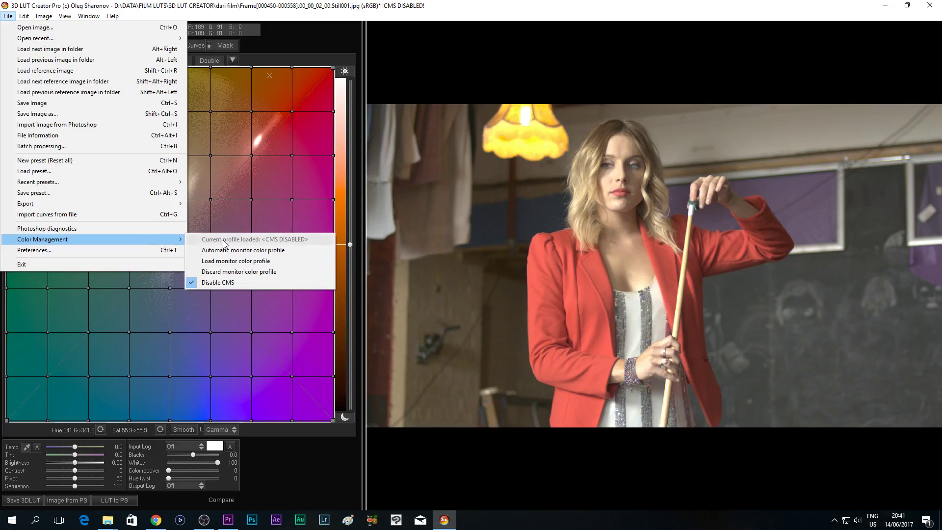
{"action": "left_click", "coordinate": [244, 284]}
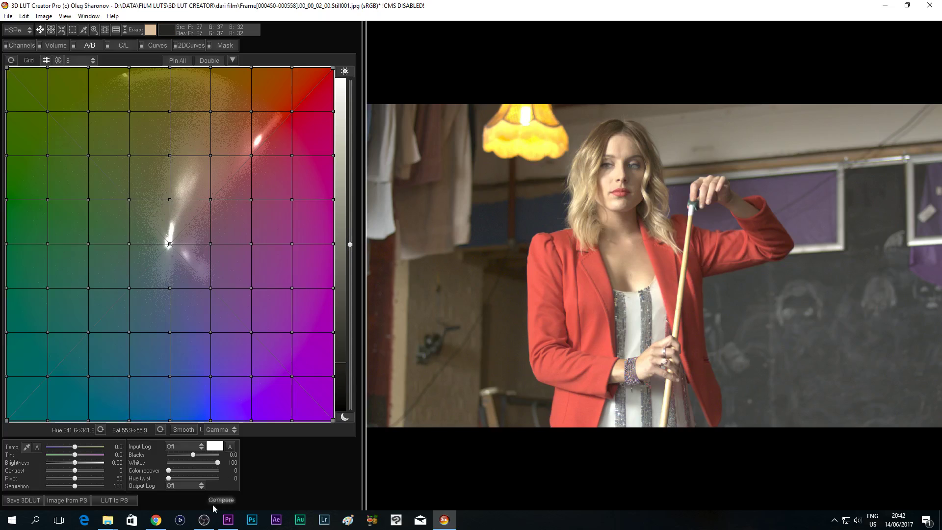
{"action": "left_click", "coordinate": [229, 524]}
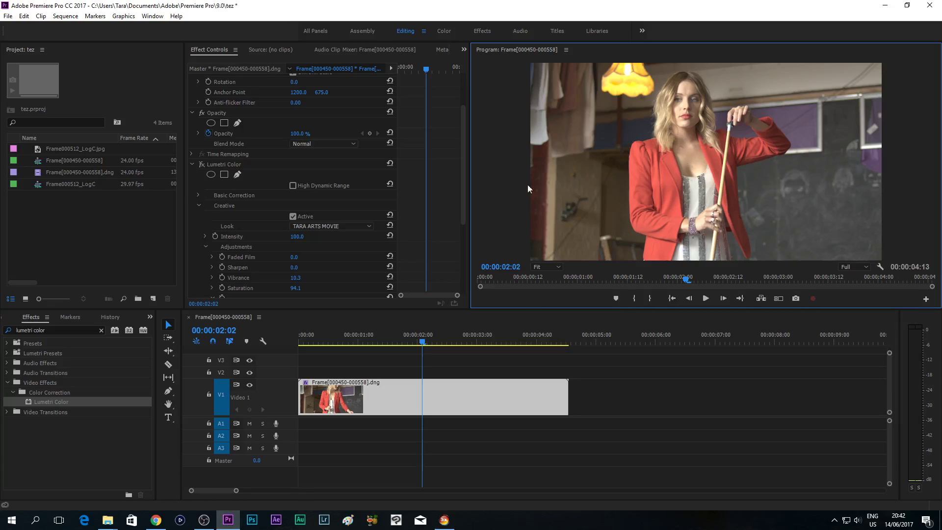
{"action": "left_click", "coordinate": [445, 520]}
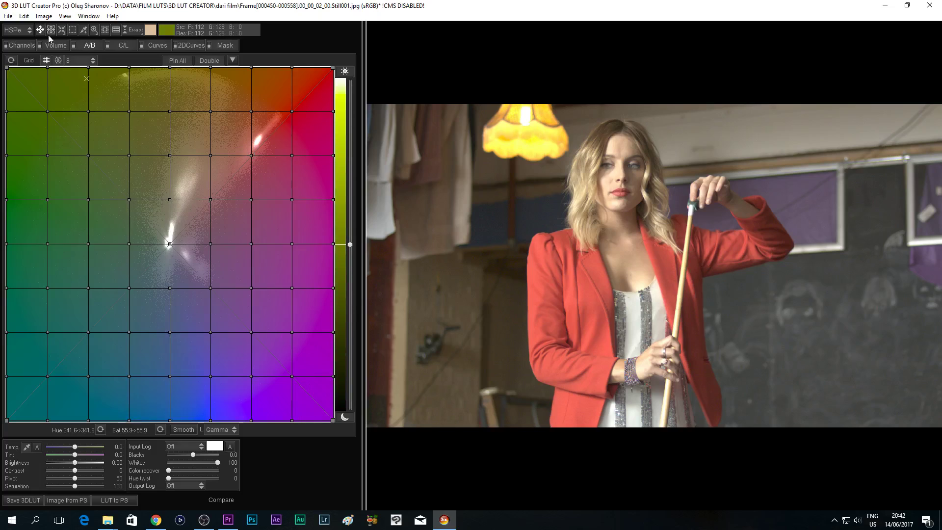
Review the available color models and change the color grid's model to MXYe
{"action": "left_click", "coordinate": [20, 31]}
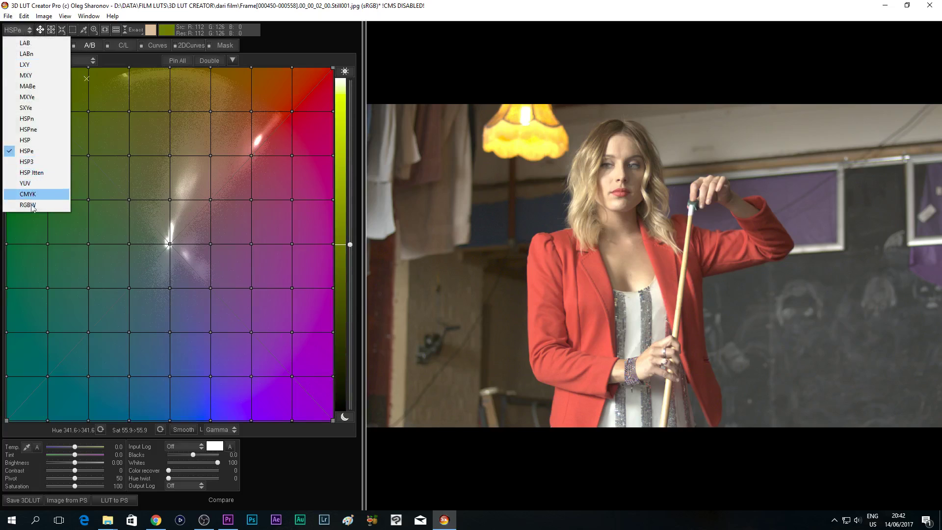
{"action": "left_click", "coordinate": [39, 151]}
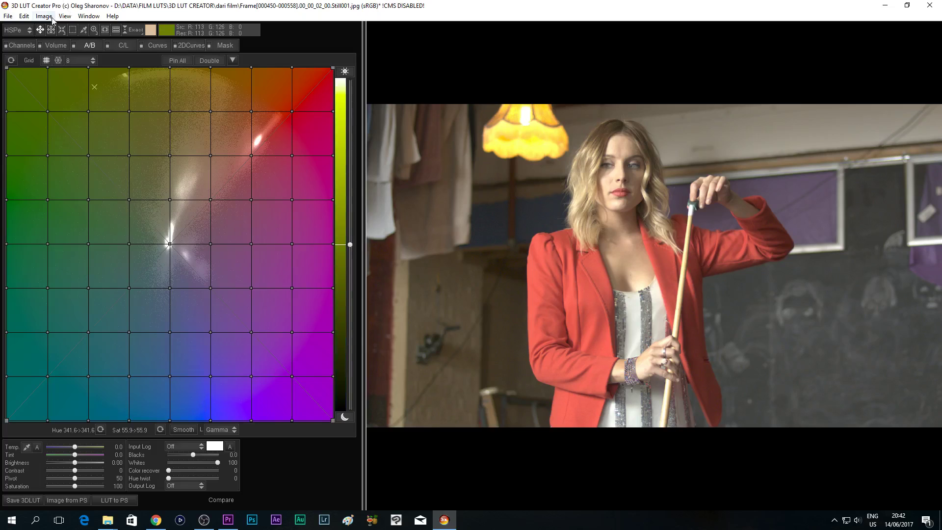
{"action": "left_click", "coordinate": [28, 31]}
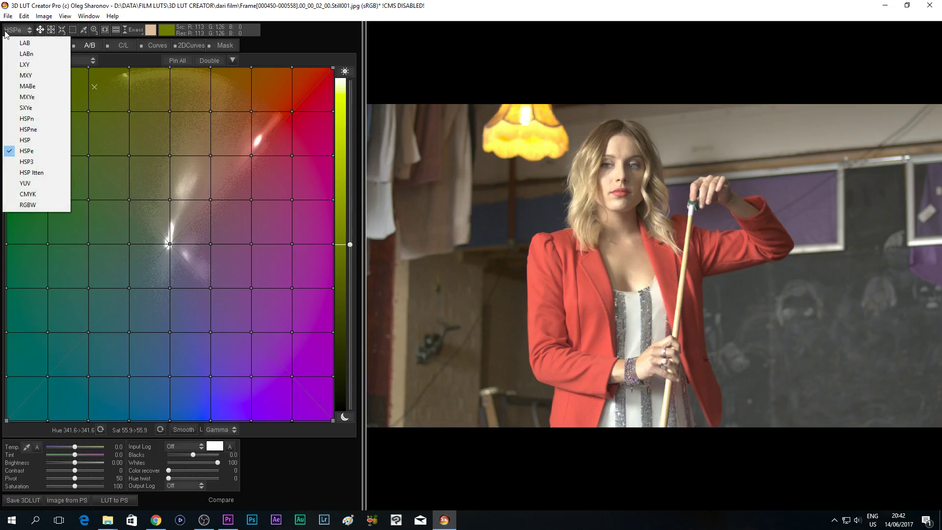
{"action": "left_click", "coordinate": [28, 98]}
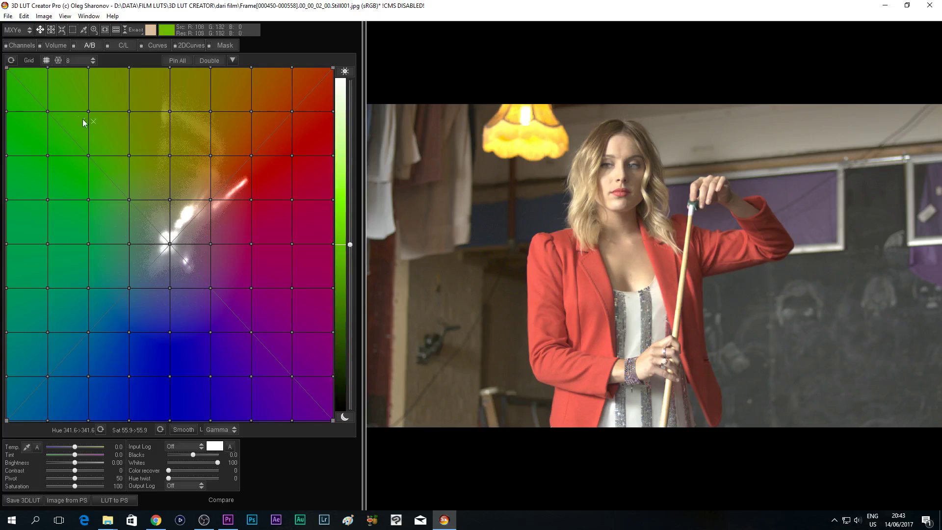
Anchor the midpoint of the Luminance curve and pull its shadows down to about 44/26
{"action": "left_click", "coordinate": [122, 47]}
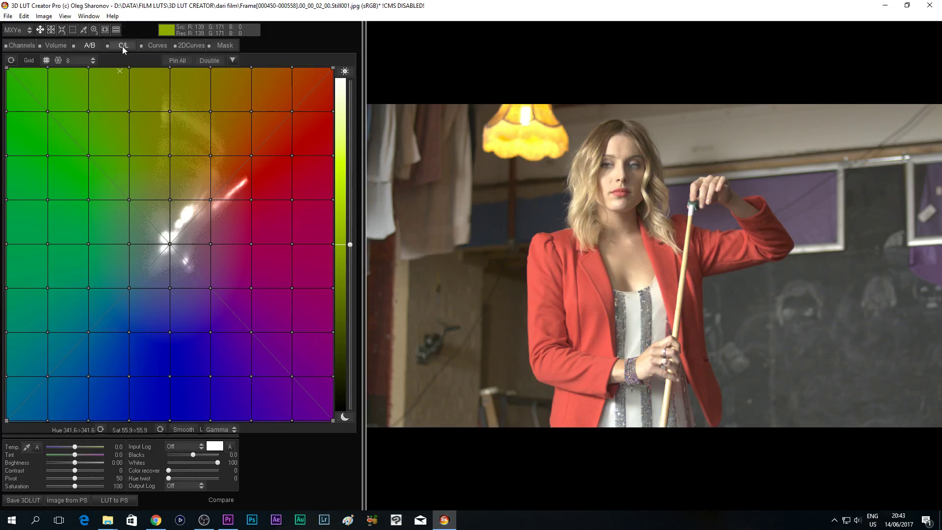
{"action": "left_click", "coordinate": [153, 48]}
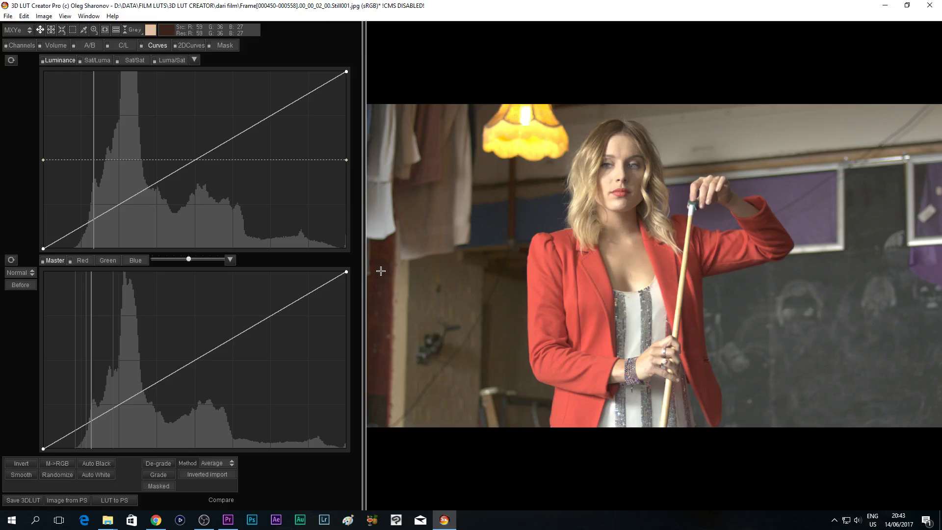
{"action": "left_click", "coordinate": [228, 520]}
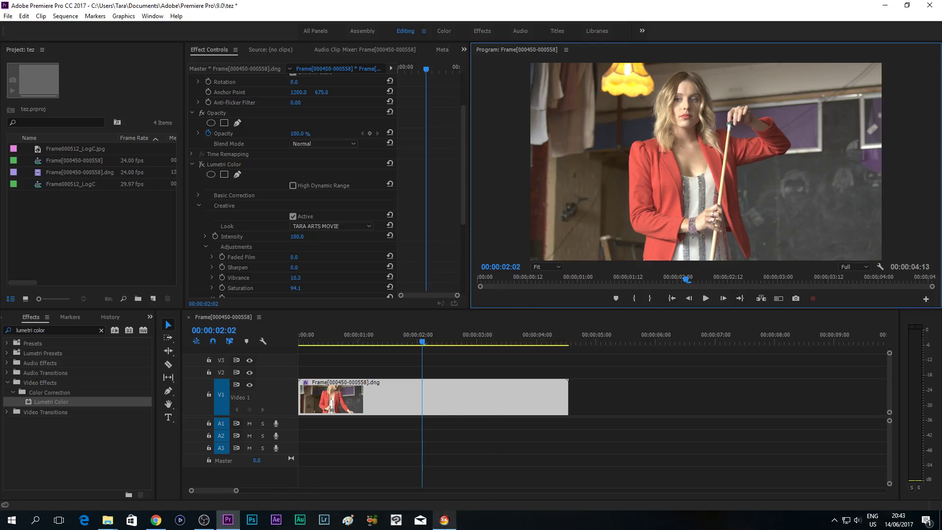
{"action": "left_click", "coordinate": [444, 520]}
{"action": "left_click", "coordinate": [193, 160]}
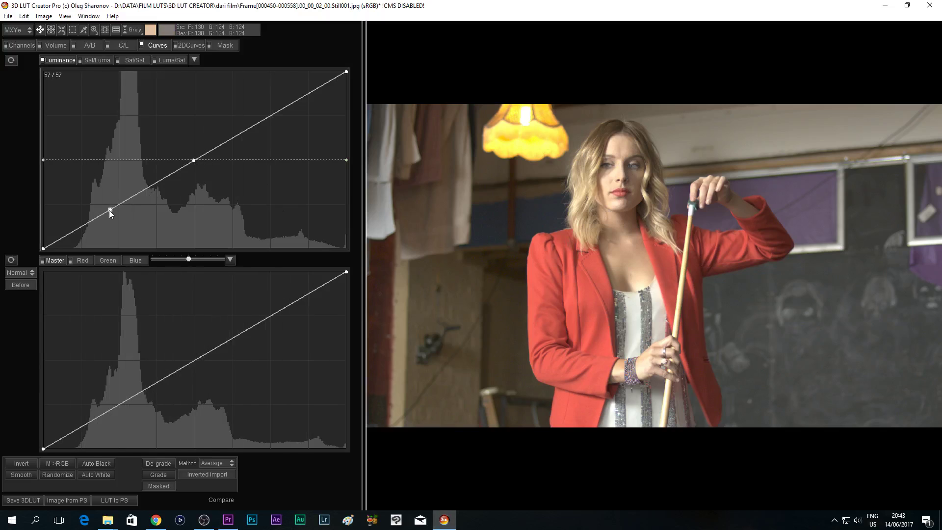
{"action": "left_click_drag", "start_coordinate": [108, 210], "coordinate": [95, 231]}
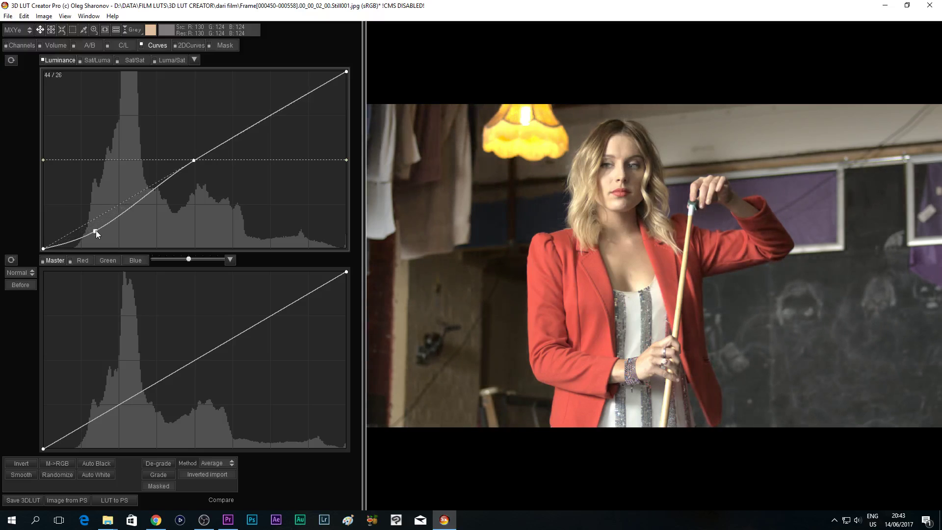
Raise the middle of the Sat/Sat curve to about 117/149 to boost saturation
{"action": "left_click", "coordinate": [134, 60]}
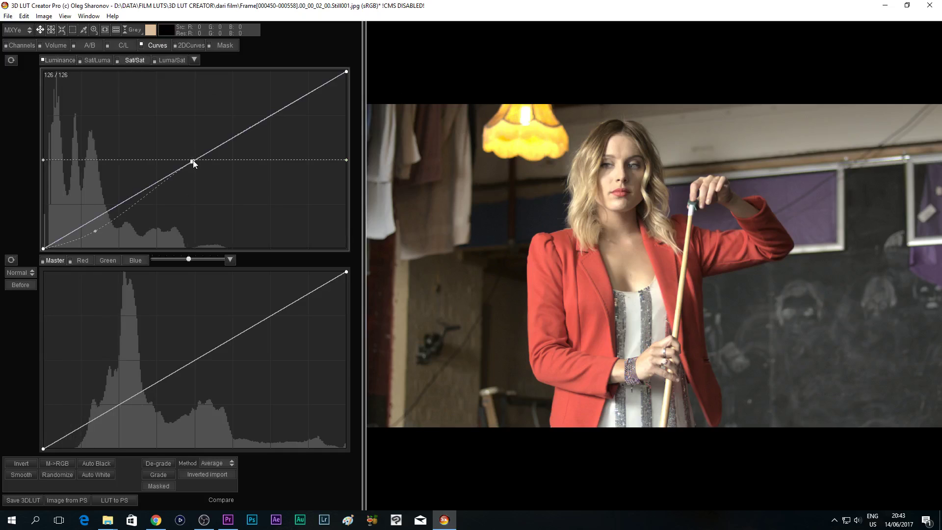
{"action": "left_click_drag", "start_coordinate": [194, 162], "coordinate": [186, 149]}
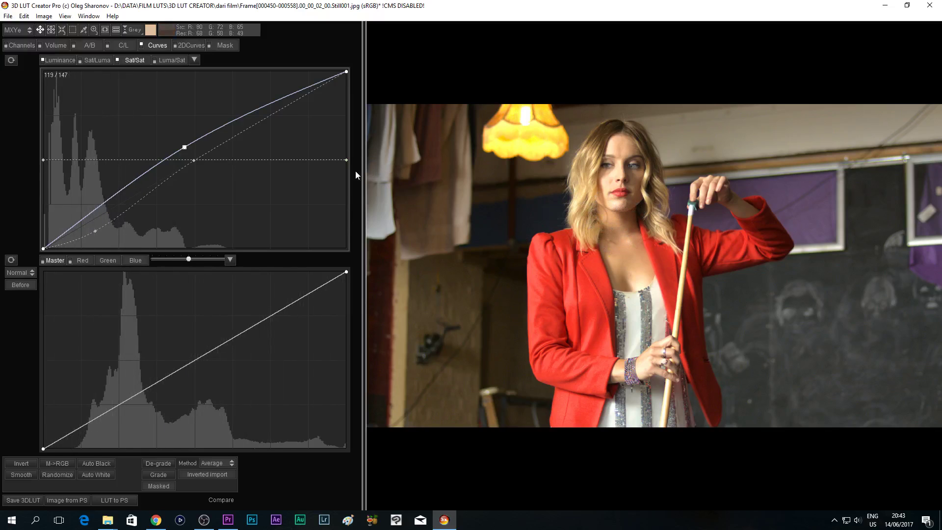
{"action": "left_click_drag", "start_coordinate": [186, 149], "coordinate": [182, 146]}
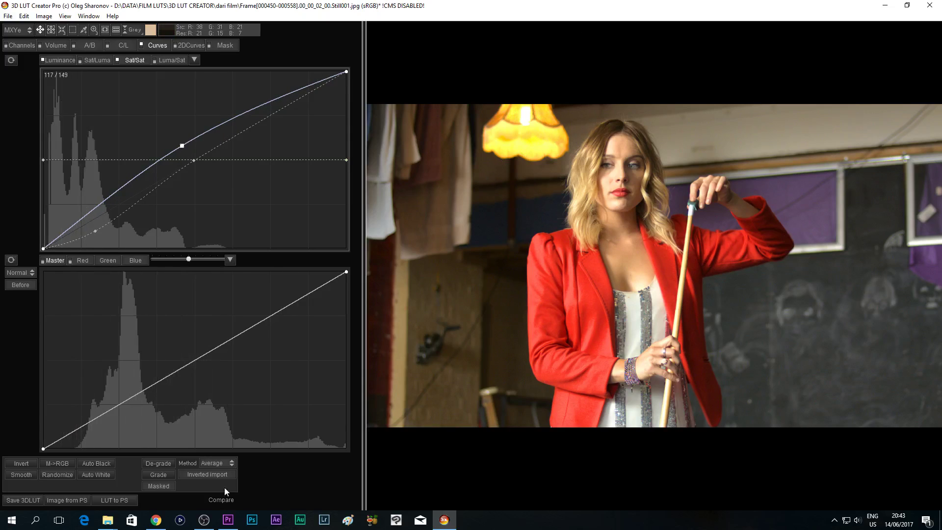
Switch to Premiere Pro, reveal the Intensity slider of the clip's Creative look, and return to 3D LUT Creator
{"action": "left_click", "coordinate": [221, 526]}
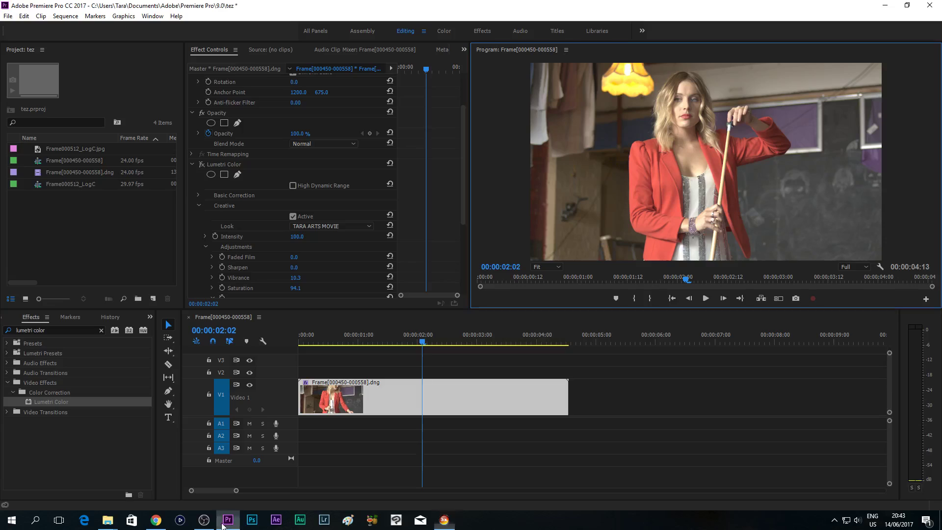
{"action": "left_click", "coordinate": [206, 237]}
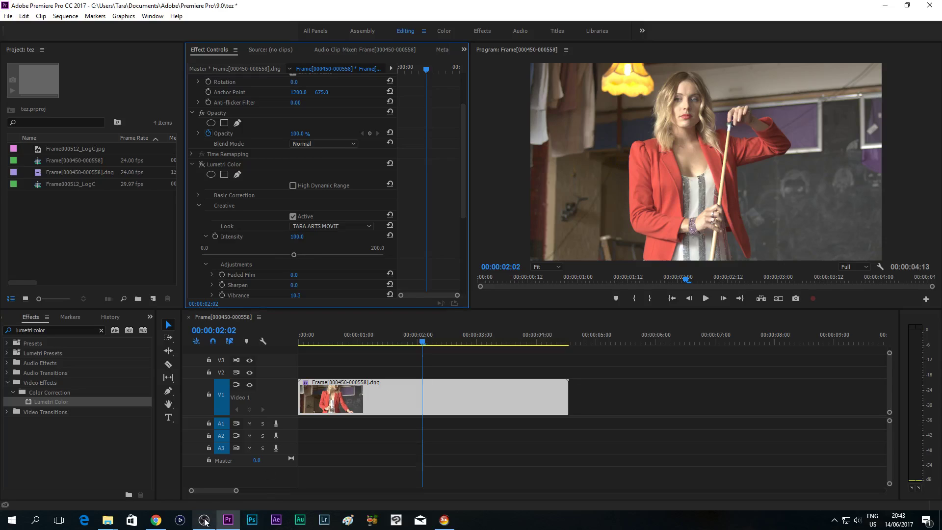
{"action": "left_click", "coordinate": [444, 520]}
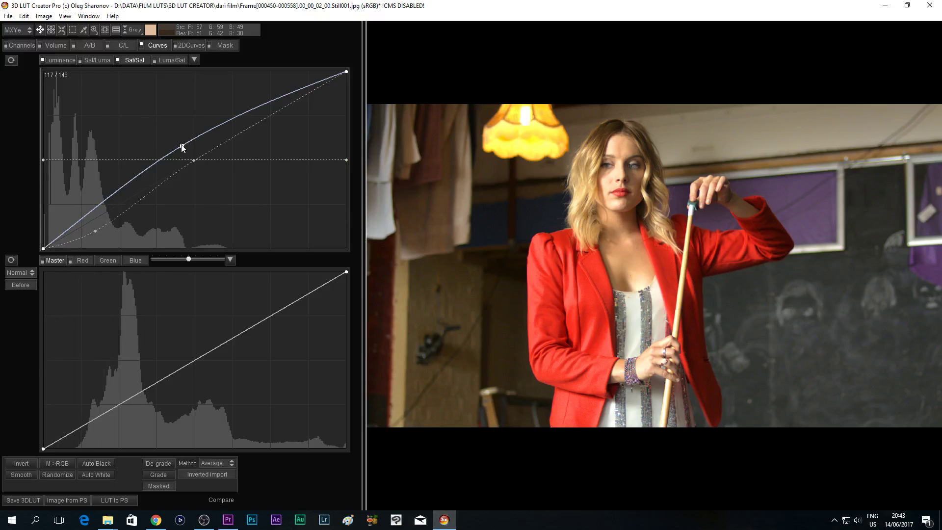
Adjust the Sat/Sat curve's middle point to about 121/147 and add a lower point at about 46/63
{"action": "mouse_move", "coordinate": [182, 147]}
{"action": "left_mouse_down"}
{"action": "mouse_move", "coordinate": [201, 176]}
{"action": "mouse_move", "coordinate": [187, 146]}
{"action": "left_mouse_up"}
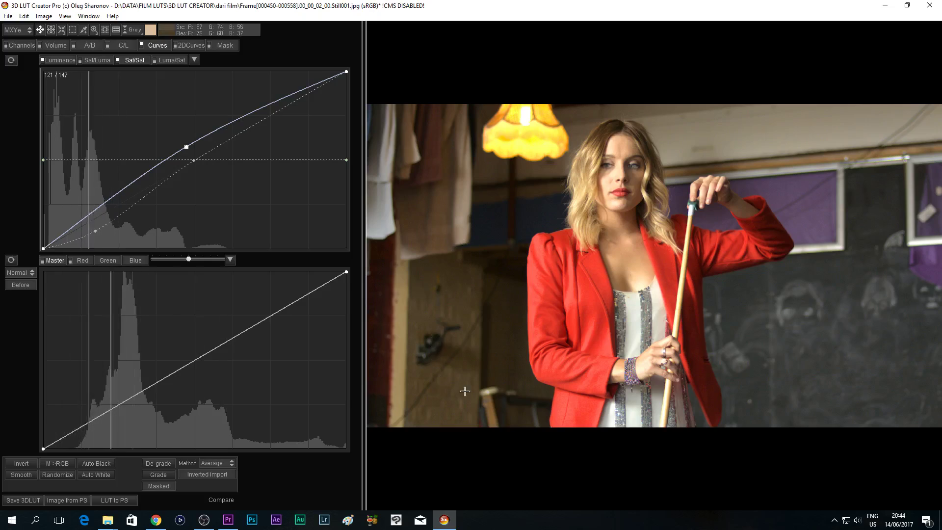
{"action": "left_click", "coordinate": [99, 205]}
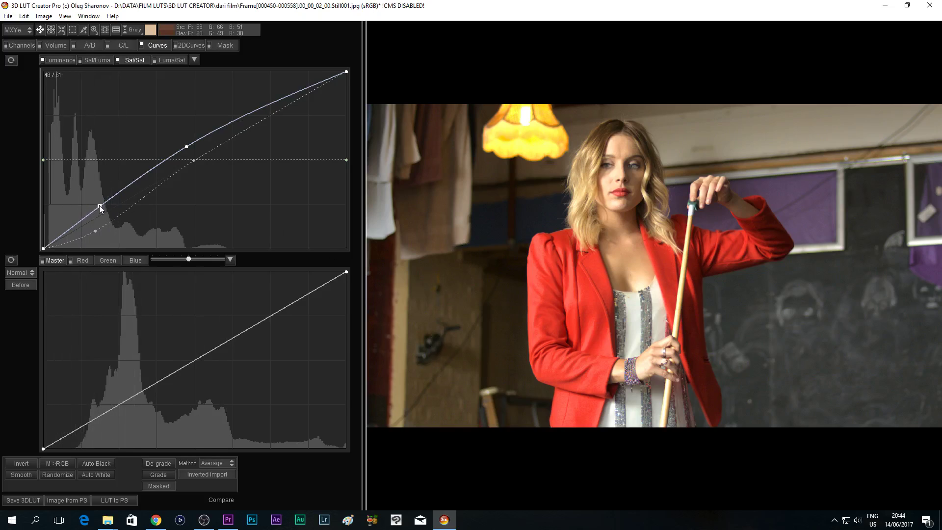
{"action": "left_click_drag", "start_coordinate": [98, 204], "coordinate": [98, 204]}
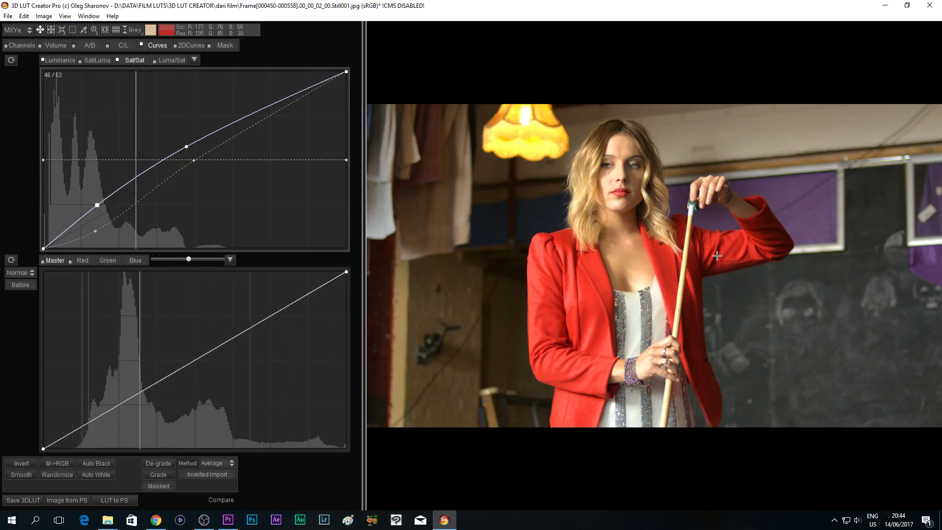
Look over the Luma/Sat, Red and Blue curves, and try a midpoint on the Green curve
{"action": "left_click", "coordinate": [172, 60]}
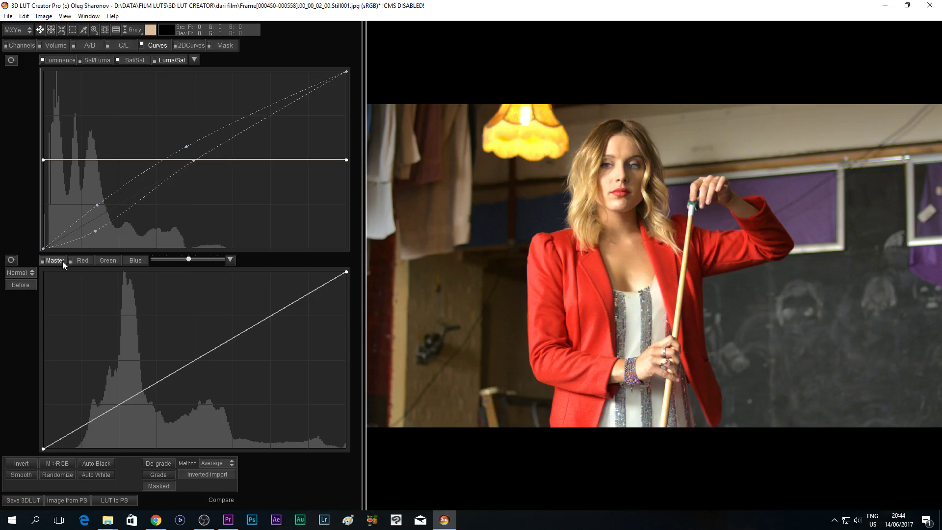
{"action": "left_click", "coordinate": [81, 260]}
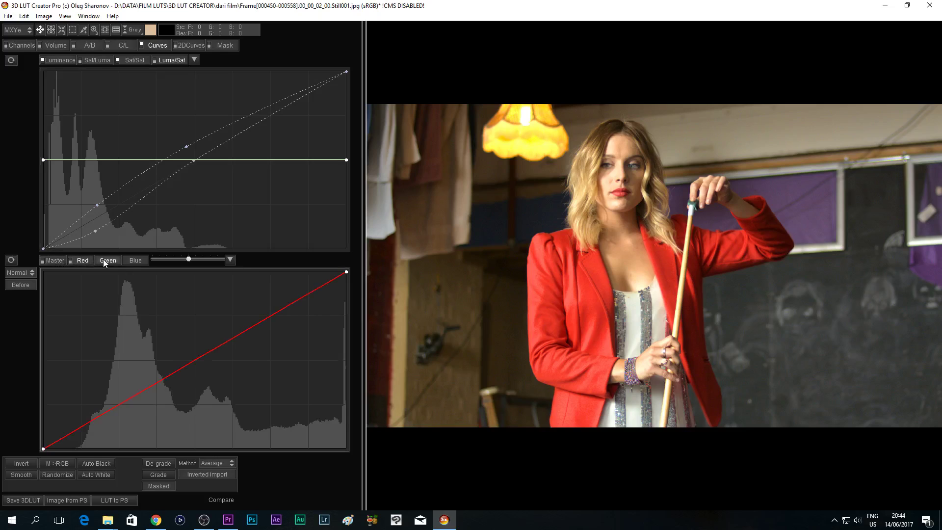
{"action": "left_click", "coordinate": [129, 258]}
{"action": "left_click", "coordinate": [109, 261]}
{"action": "mouse_move", "coordinate": [194, 362]}
{"action": "left_mouse_down"}
{"action": "mouse_move", "coordinate": [200, 369]}
{"action": "mouse_move", "coordinate": [197, 361]}
{"action": "left_mouse_up"}
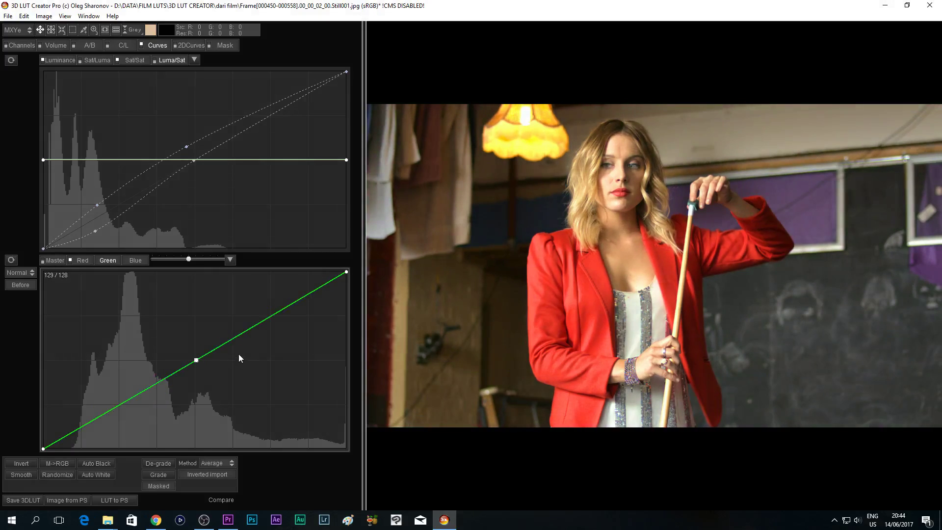
{"action": "key", "text": "Delete"}
Examine the 2DCurves, Mask, C/L, Channels and Volume adjustments, try a node on the green-red 2D curve, and return to the A/B grid
{"action": "left_click", "coordinate": [193, 44]}
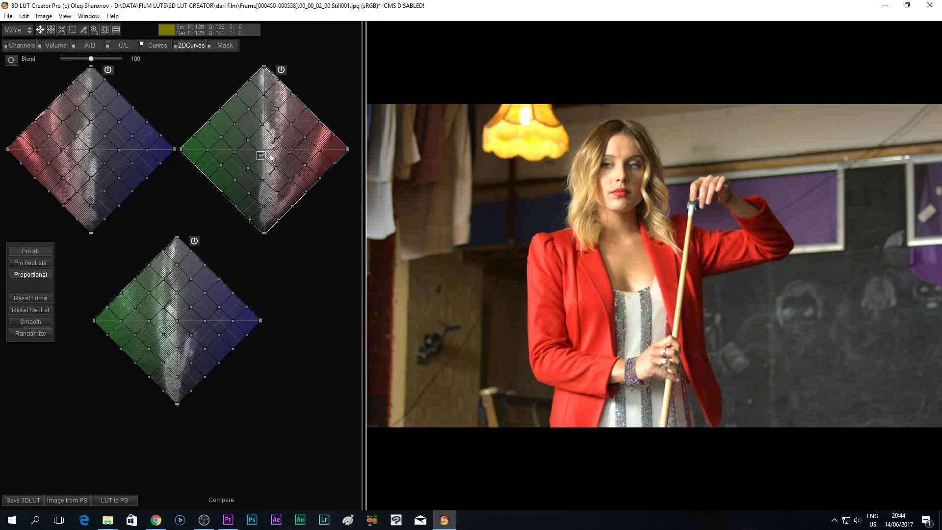
{"action": "left_click_drag", "start_coordinate": [271, 157], "coordinate": [303, 151]}
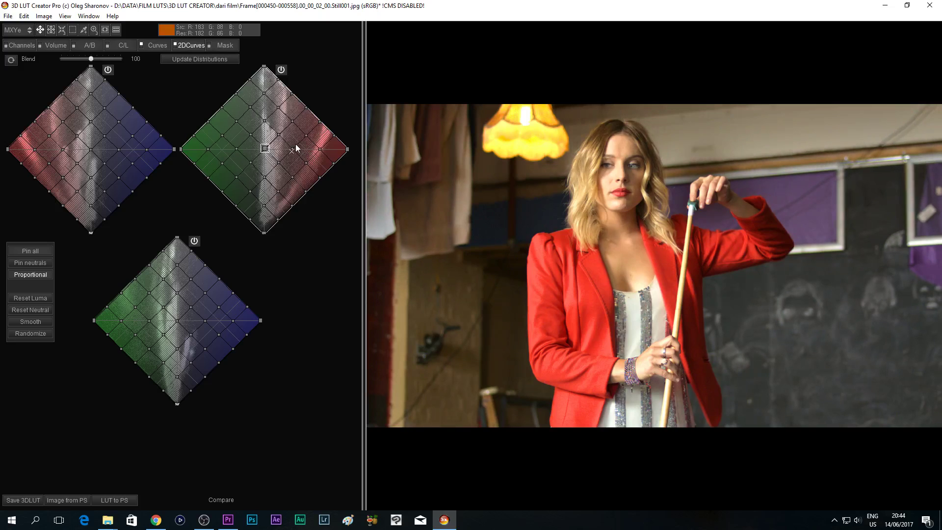
{"action": "left_click", "coordinate": [225, 45]}
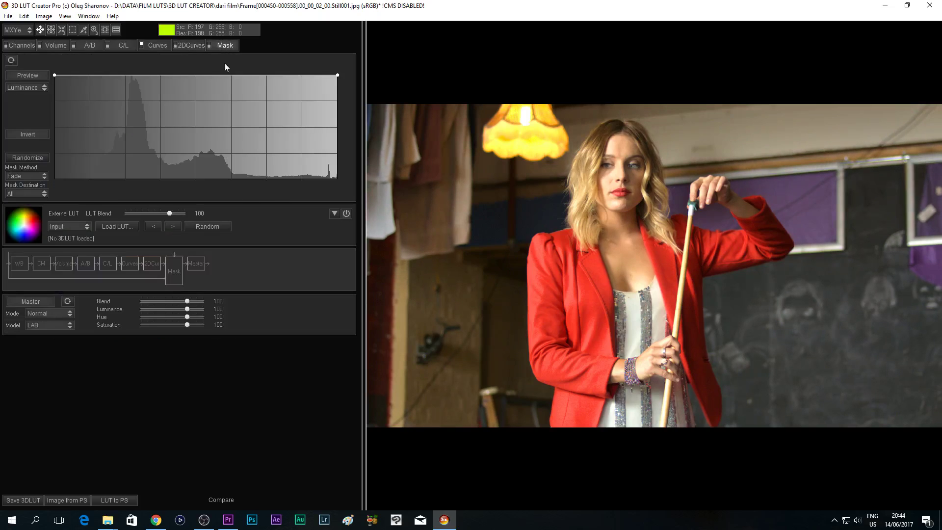
{"action": "left_click", "coordinate": [121, 45]}
{"action": "left_click", "coordinate": [90, 45]}
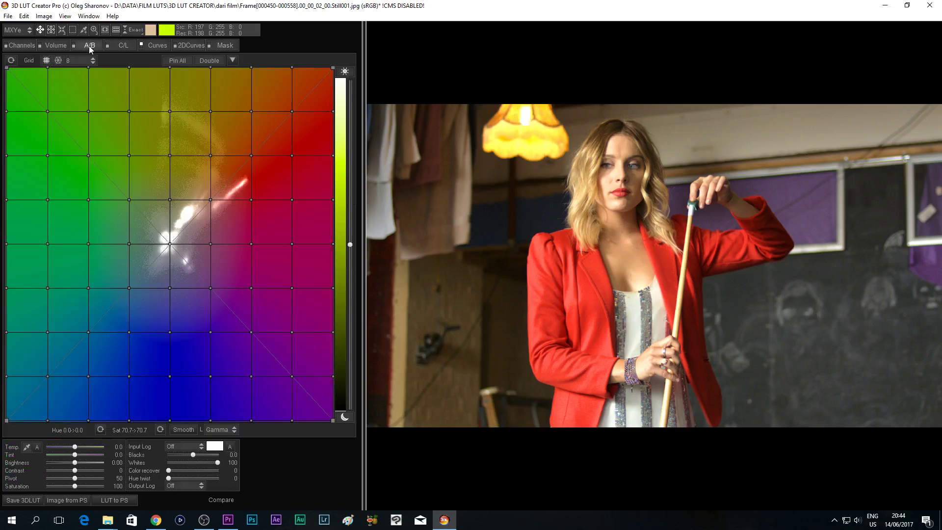
{"action": "left_click", "coordinate": [22, 45]}
{"action": "left_click", "coordinate": [55, 46]}
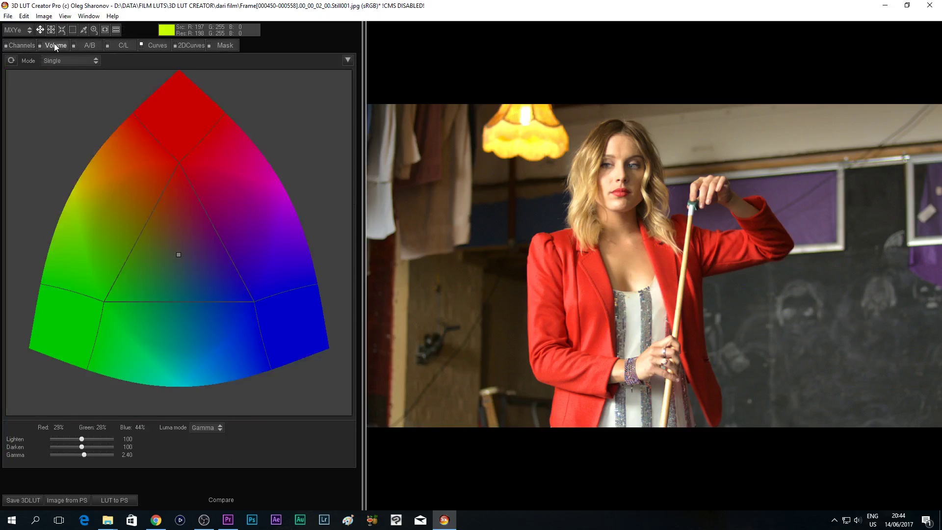
{"action": "left_click", "coordinate": [90, 45]}
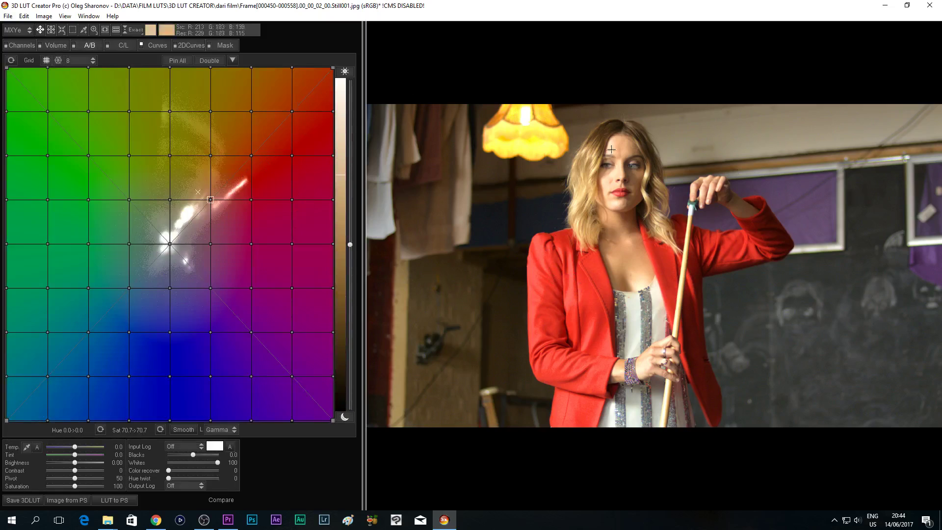
Adjust the Single-mode Volume mix to about 33% red, 28% green and 39% blue
{"action": "left_click", "coordinate": [50, 47]}
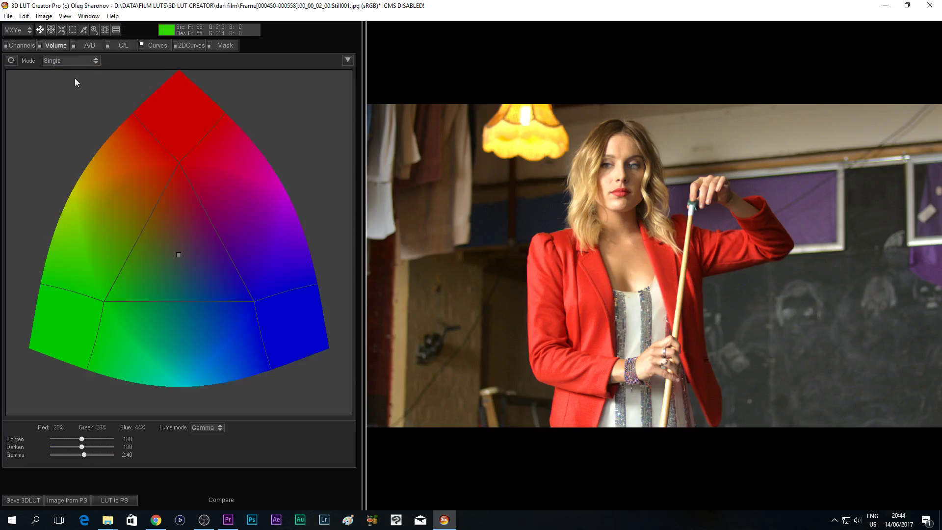
{"action": "left_click", "coordinate": [179, 254]}
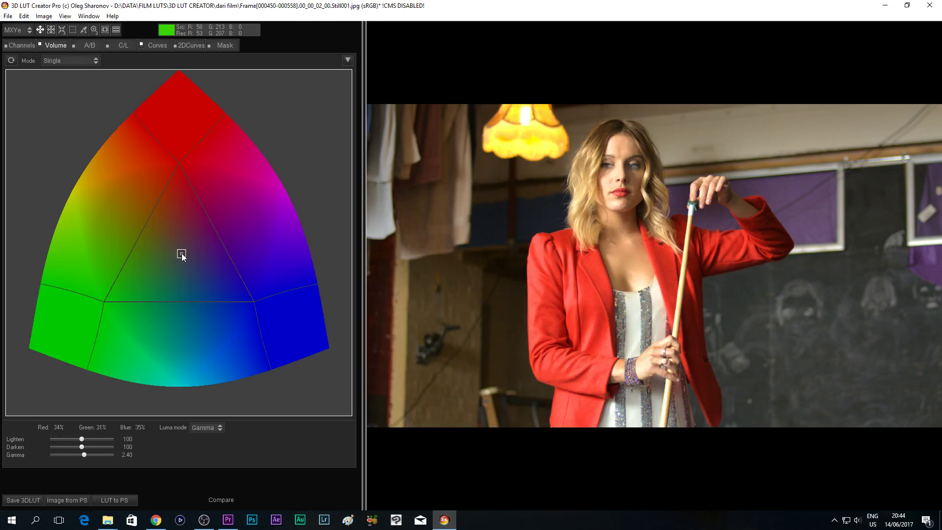
{"action": "mouse_move", "coordinate": [176, 246]}
{"action": "left_mouse_down"}
{"action": "mouse_move", "coordinate": [203, 242]}
{"action": "mouse_move", "coordinate": [192, 271]}
{"action": "mouse_move", "coordinate": [175, 252]}
{"action": "mouse_move", "coordinate": [210, 258]}
{"action": "mouse_move", "coordinate": [184, 270]}
{"action": "mouse_move", "coordinate": [183, 249]}
{"action": "mouse_move", "coordinate": [187, 255]}
{"action": "left_mouse_up"}
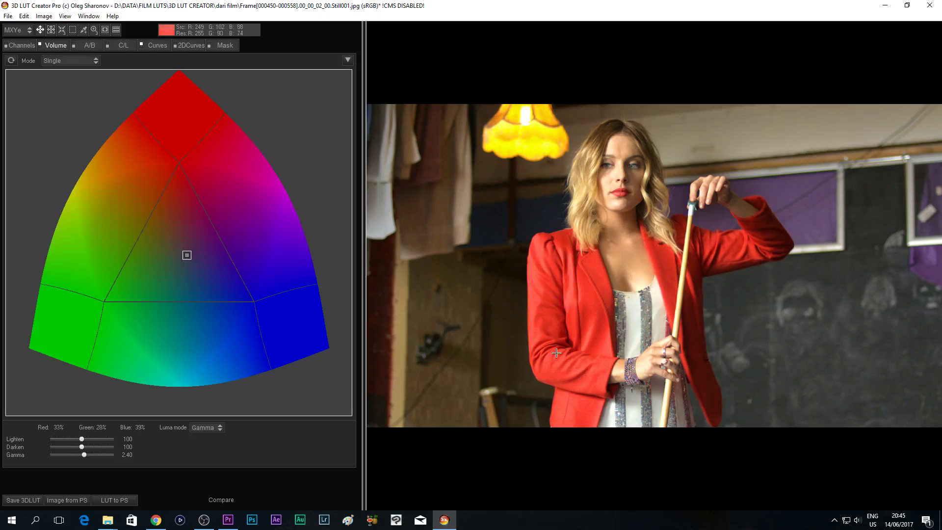
{"action": "mouse_move", "coordinate": [188, 256]}
{"action": "left_mouse_down"}
{"action": "mouse_move", "coordinate": [178, 258]}
{"action": "mouse_move", "coordinate": [188, 257]}
{"action": "left_mouse_up"}
Shift the blue primary of the RGB Matrix channels to about R -5%, G 14%, B 91%, and return to the A/B grid
{"action": "left_click", "coordinate": [19, 45]}
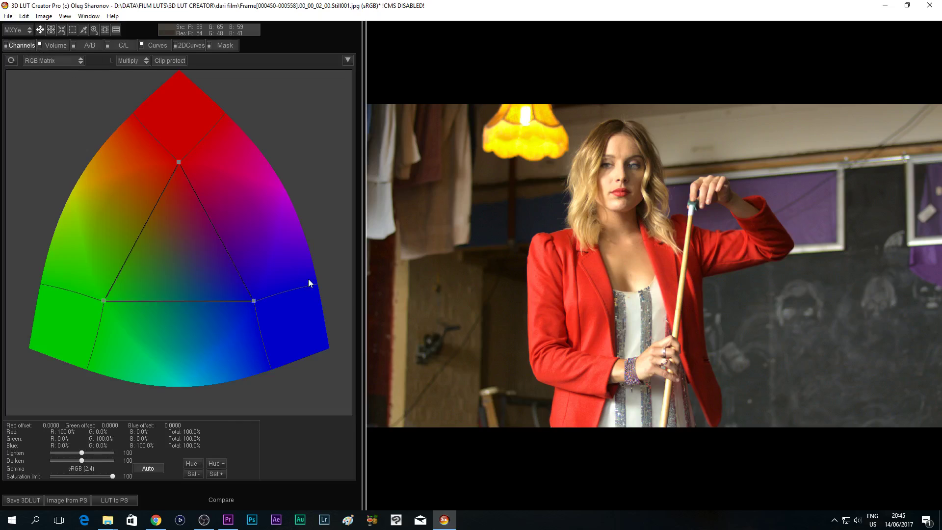
{"action": "left_click_drag", "start_coordinate": [253, 301], "coordinate": [236, 308]}
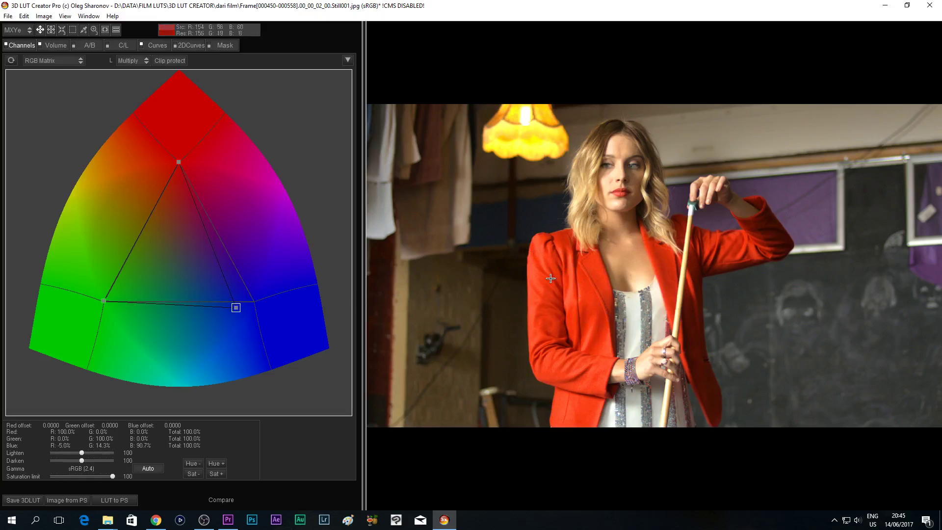
{"action": "mouse_move", "coordinate": [235, 308]}
{"action": "left_mouse_down"}
{"action": "mouse_move", "coordinate": [248, 290]}
{"action": "mouse_move", "coordinate": [239, 309]}
{"action": "left_mouse_up"}
{"action": "left_click", "coordinate": [89, 45]}
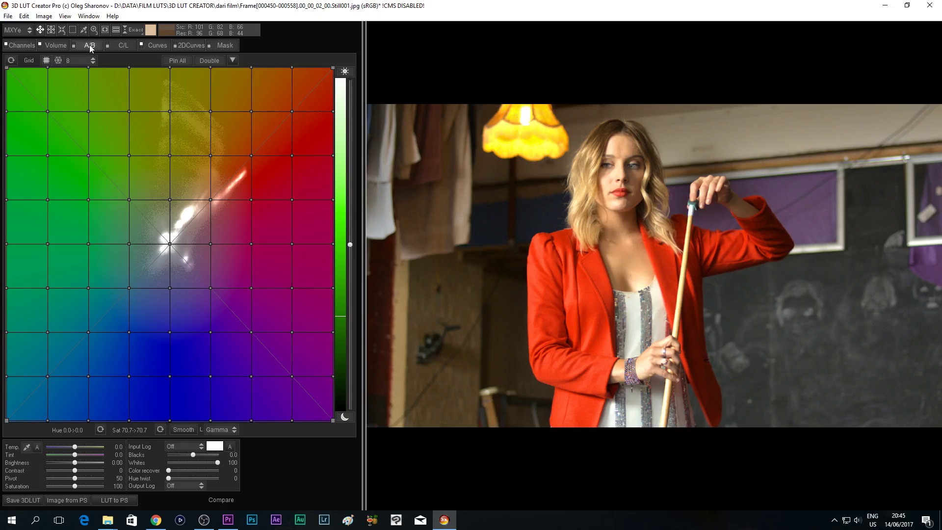
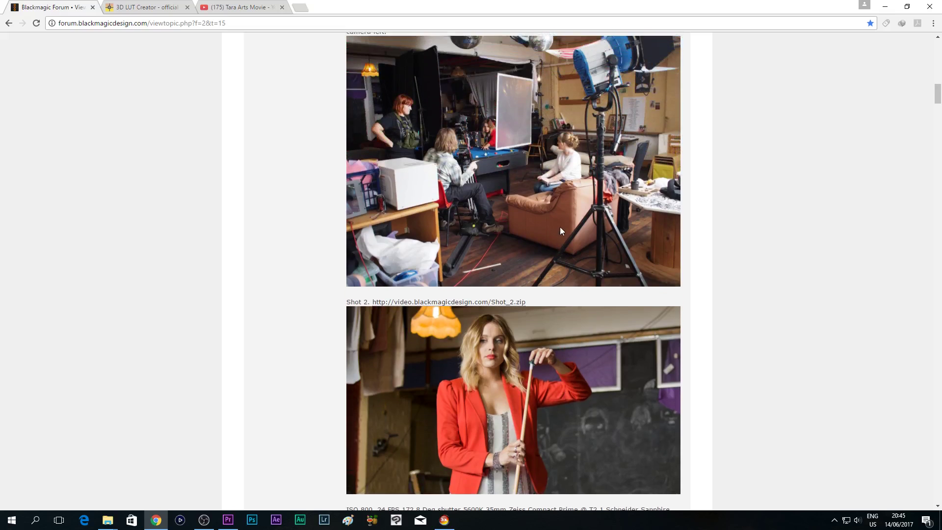
Examine the Shot 1 lighting setup and Shot 2 still on the Blackmagic forum page, and return to 3D LUT Creator
{"action": "scroll", "coordinate": [552, 401], "scroll_direction": "down", "scroll_amount": 3}
{"action": "scroll", "coordinate": [570, 272], "scroll_direction": "up", "scroll_amount": 3}
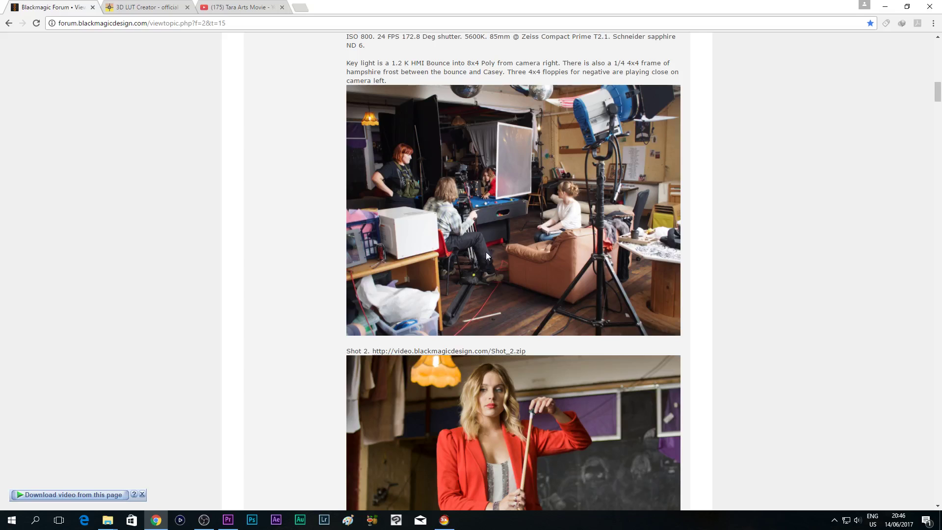
{"action": "scroll", "coordinate": [489, 236], "scroll_direction": "down", "scroll_amount": 3}
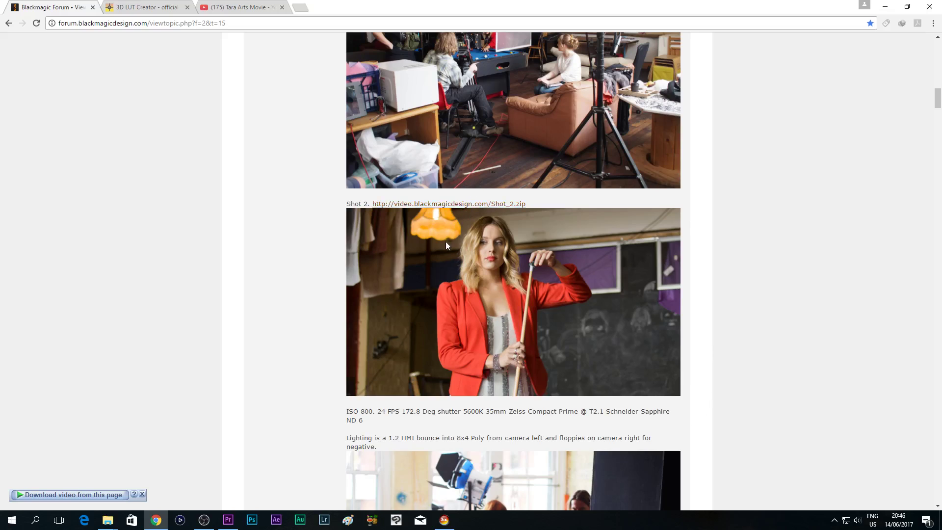
{"action": "scroll", "coordinate": [446, 244], "scroll_direction": "up", "scroll_amount": 1}
{"action": "scroll", "coordinate": [434, 249], "scroll_direction": "down", "scroll_amount": 1}
{"action": "left_click", "coordinate": [444, 520]}
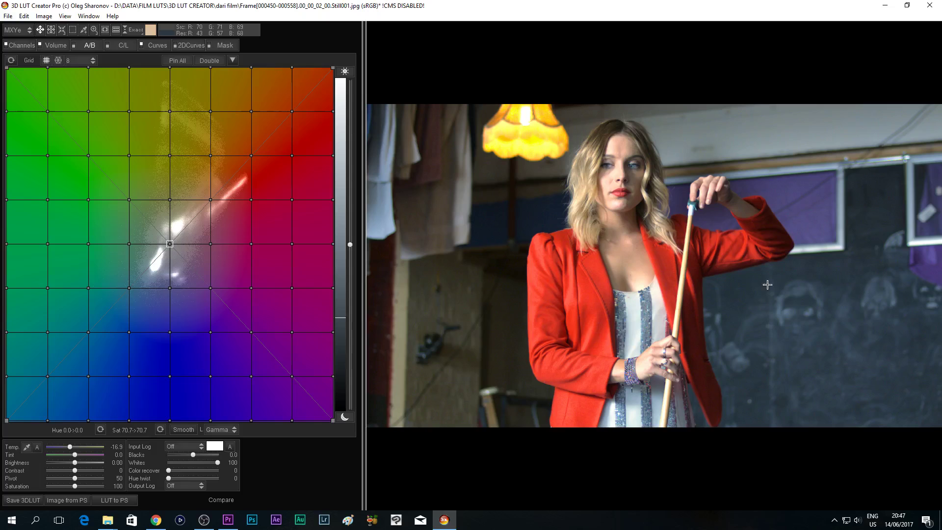
Try pulling the chalkboard's neutral tone toward teal on the unpinned A/B grid, and undo the shift
{"action": "left_click_drag", "start_coordinate": [763, 282], "coordinate": [723, 306]}
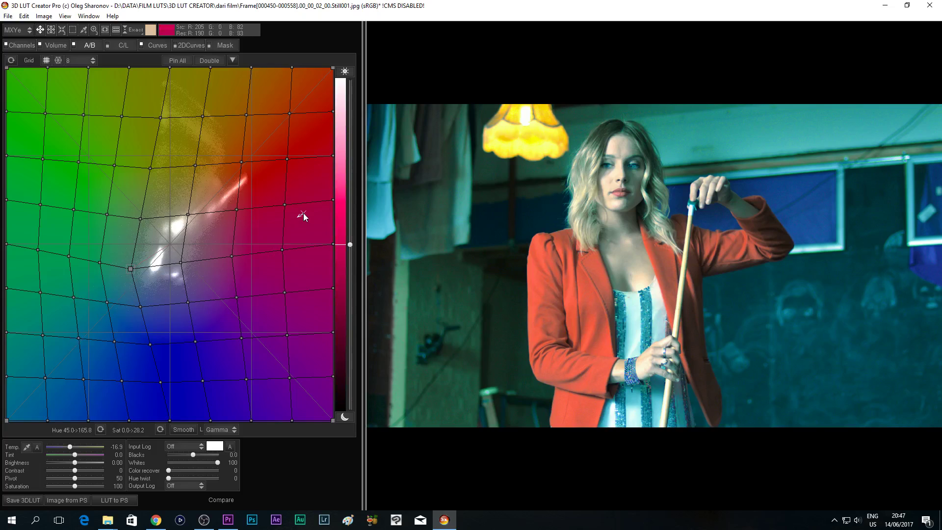
{"action": "key", "text": "ctrl+z"}
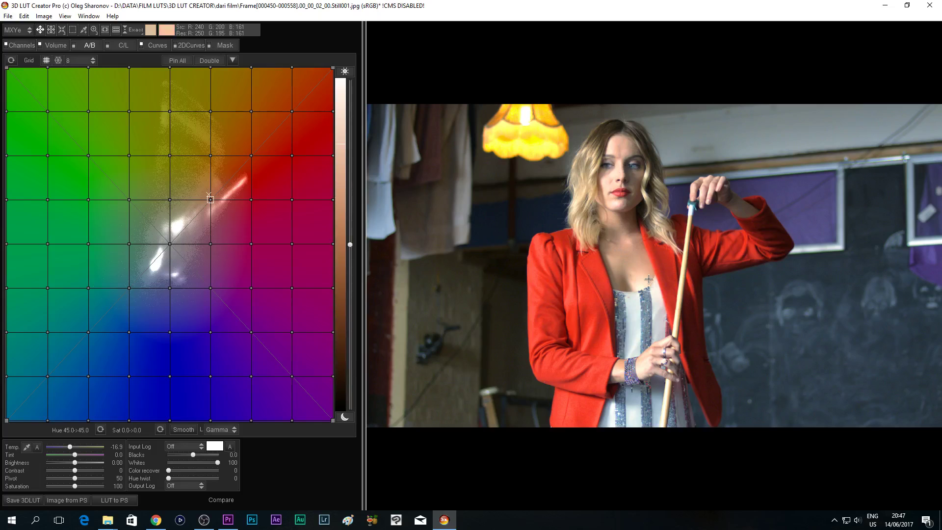
Pin the A/B grid nodes holding the skin tones, sampling the face, neck, chest and arm in the image
{"action": "left_click", "coordinate": [613, 141]}
{"action": "left_click", "coordinate": [622, 178]}
{"action": "left_click", "coordinate": [613, 224]}
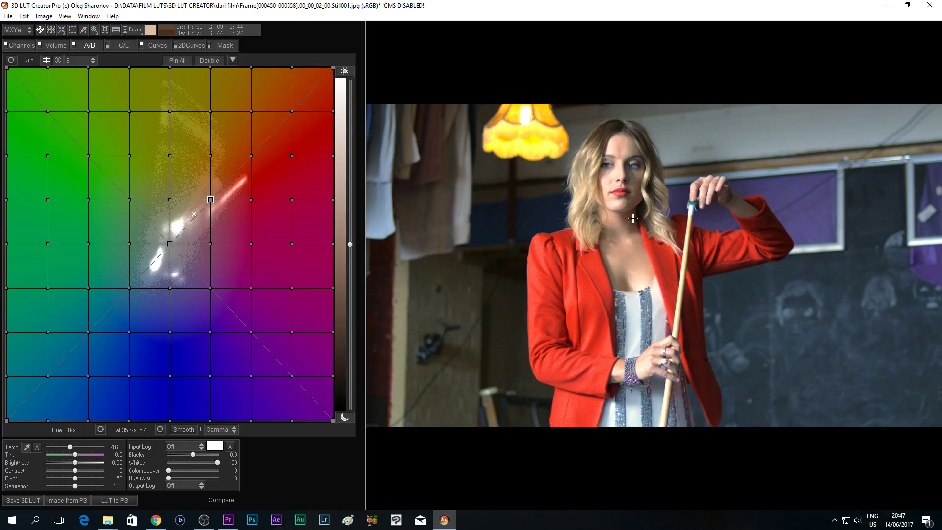
{"action": "left_click", "coordinate": [610, 249]}
{"action": "left_click", "coordinate": [616, 279]}
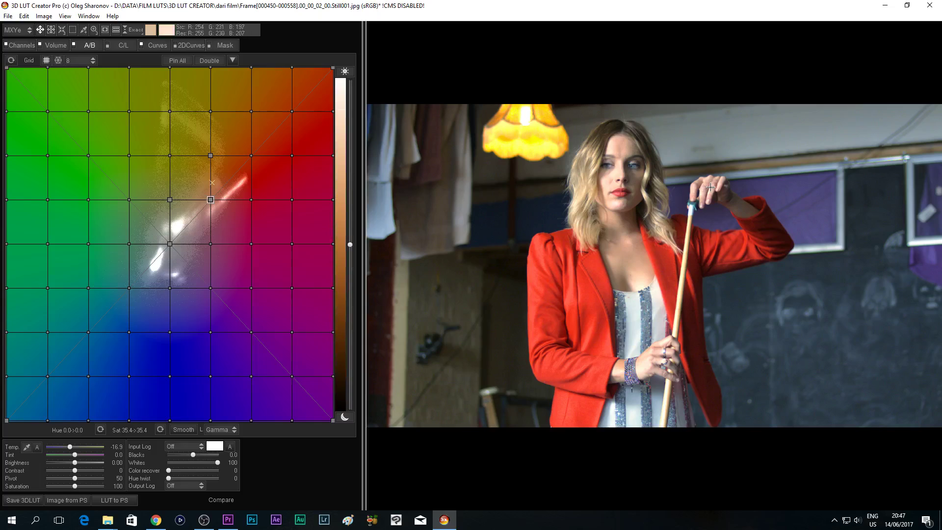
{"action": "left_click", "coordinate": [735, 204]}
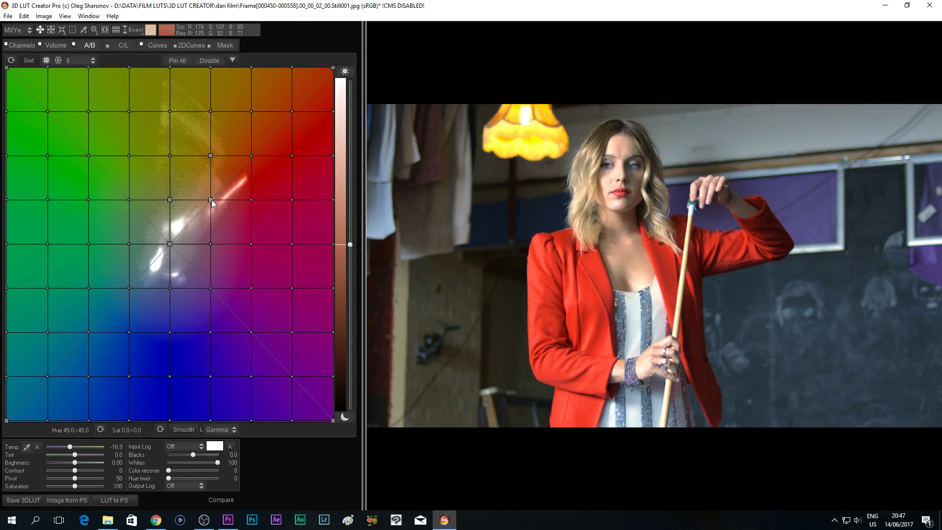
{"action": "left_click", "coordinate": [210, 156]}
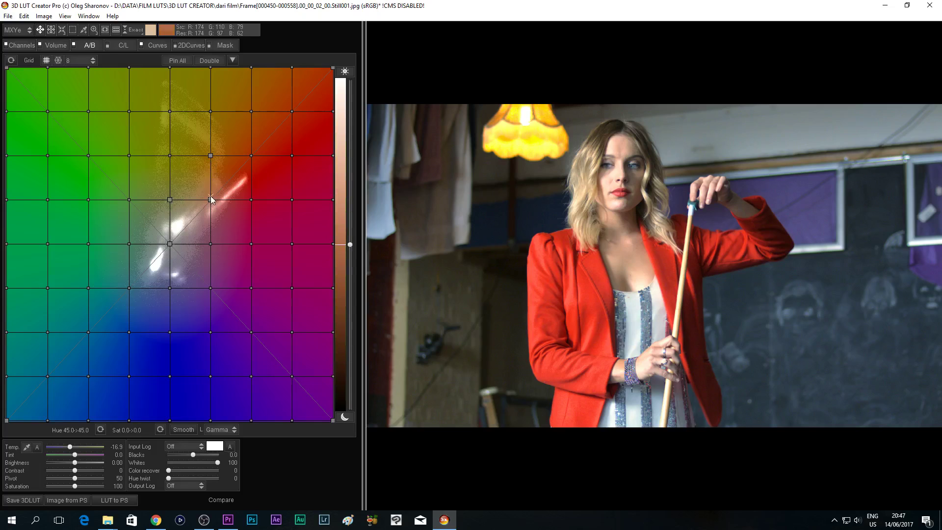
{"action": "left_click", "coordinate": [171, 200]}
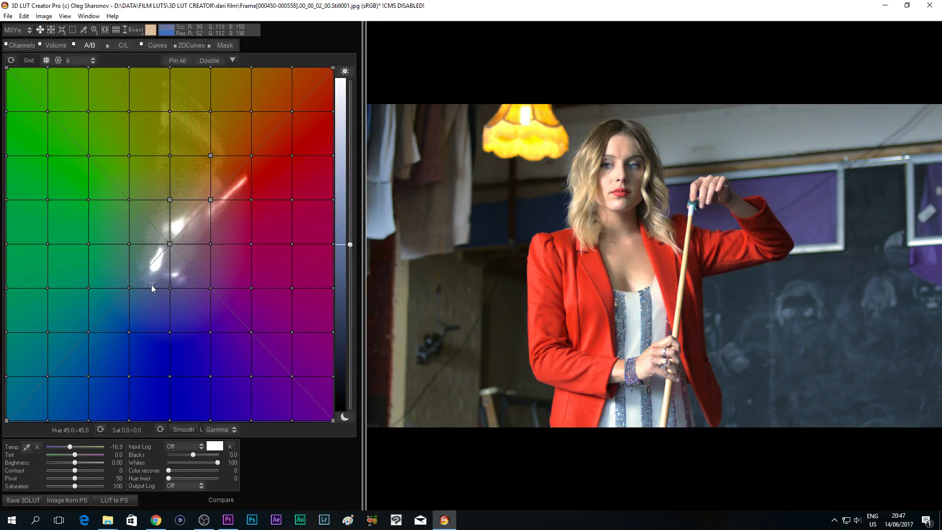
Try shifting the cyan-blue node beside the neutral centre toward stronger teal and blue, and move it back near its origin
{"action": "left_click_drag", "start_coordinate": [126, 287], "coordinate": [143, 272]}
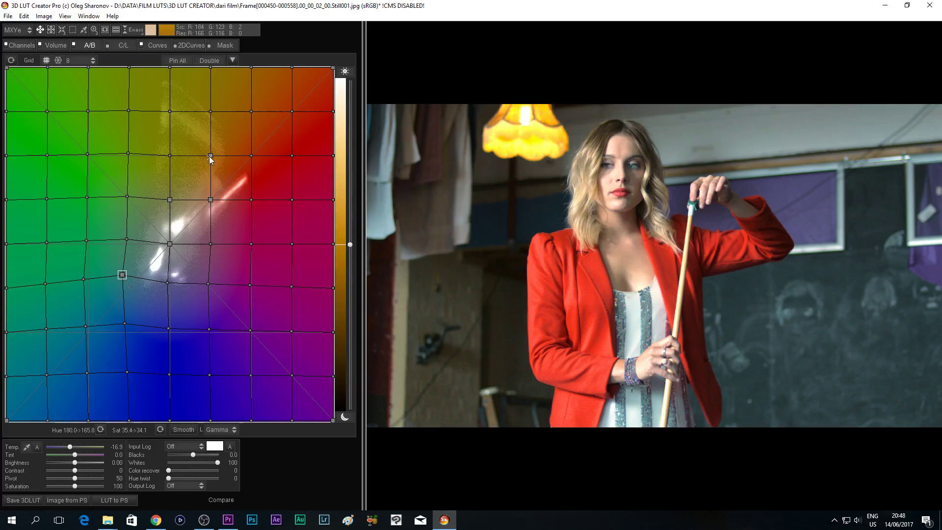
{"action": "mouse_move", "coordinate": [124, 275]}
{"action": "left_mouse_down"}
{"action": "mouse_move", "coordinate": [130, 282]}
{"action": "mouse_move", "coordinate": [157, 266]}
{"action": "mouse_move", "coordinate": [105, 250]}
{"action": "mouse_move", "coordinate": [126, 280]}
{"action": "mouse_move", "coordinate": [131, 256]}
{"action": "mouse_move", "coordinate": [116, 284]}
{"action": "mouse_move", "coordinate": [129, 289]}
{"action": "mouse_move", "coordinate": [102, 320]}
{"action": "mouse_move", "coordinate": [133, 286]}
{"action": "left_mouse_up"}
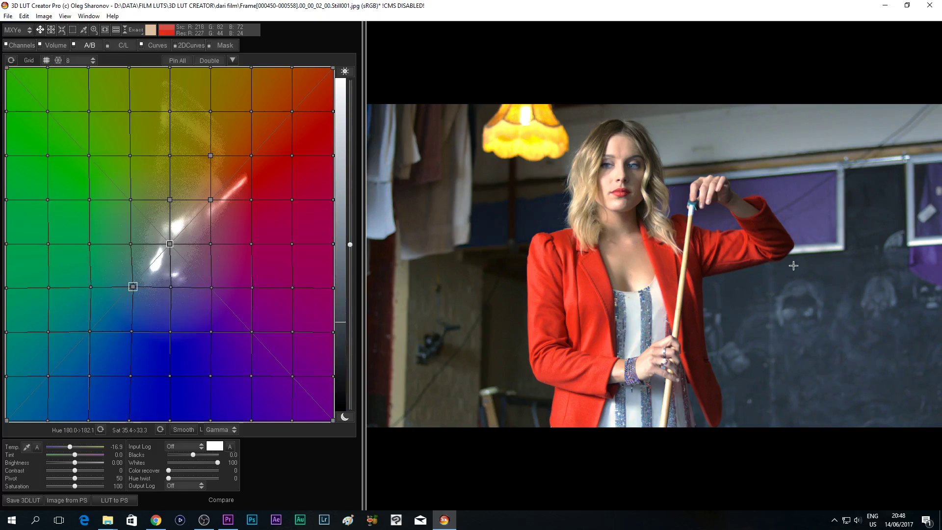
{"action": "left_click_drag", "start_coordinate": [133, 287], "coordinate": [86, 335]}
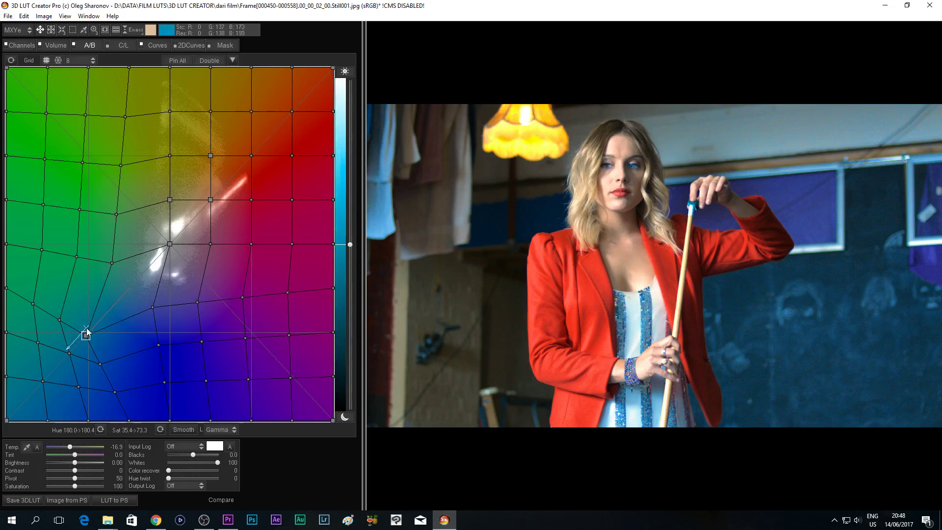
{"action": "mouse_move", "coordinate": [84, 334]}
{"action": "left_mouse_down"}
{"action": "mouse_move", "coordinate": [126, 288]}
{"action": "mouse_move", "coordinate": [82, 330]}
{"action": "left_mouse_up"}
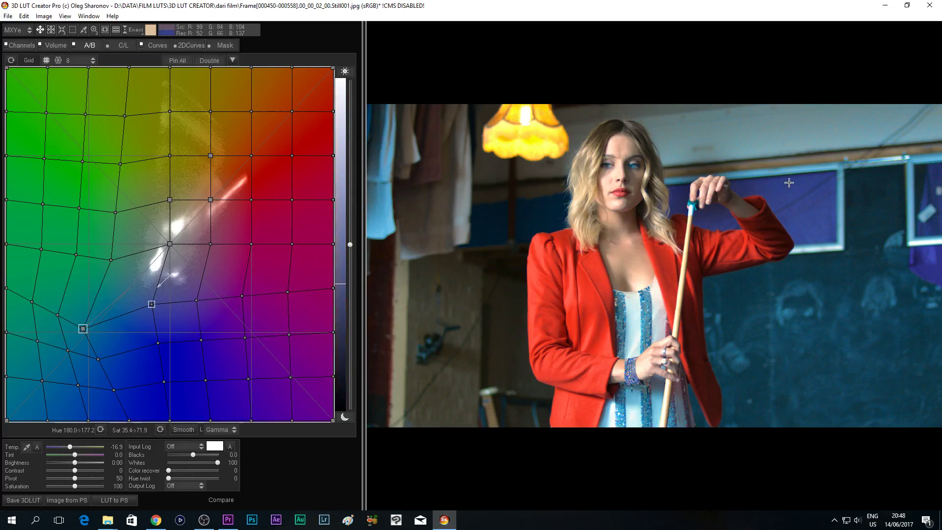
{"action": "left_click_drag", "start_coordinate": [82, 330], "coordinate": [130, 288]}
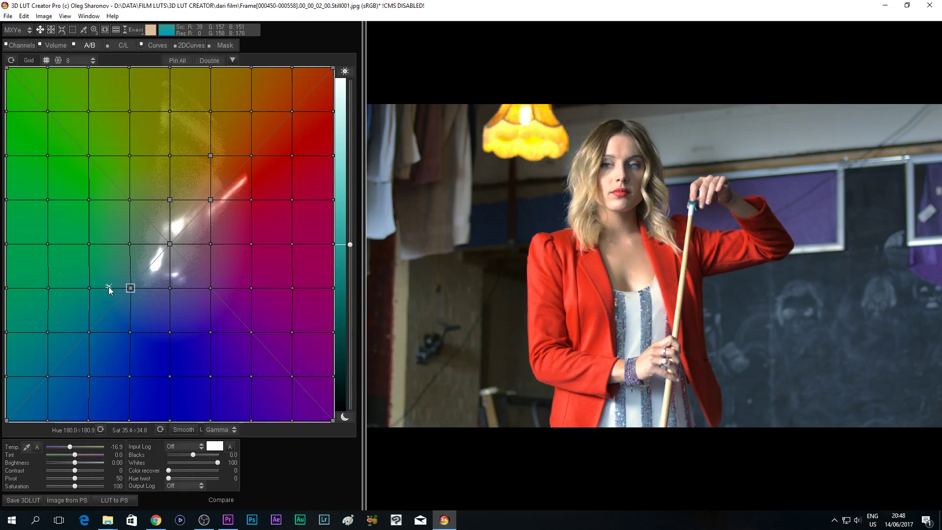
{"action": "left_click_drag", "start_coordinate": [130, 289], "coordinate": [128, 289]}
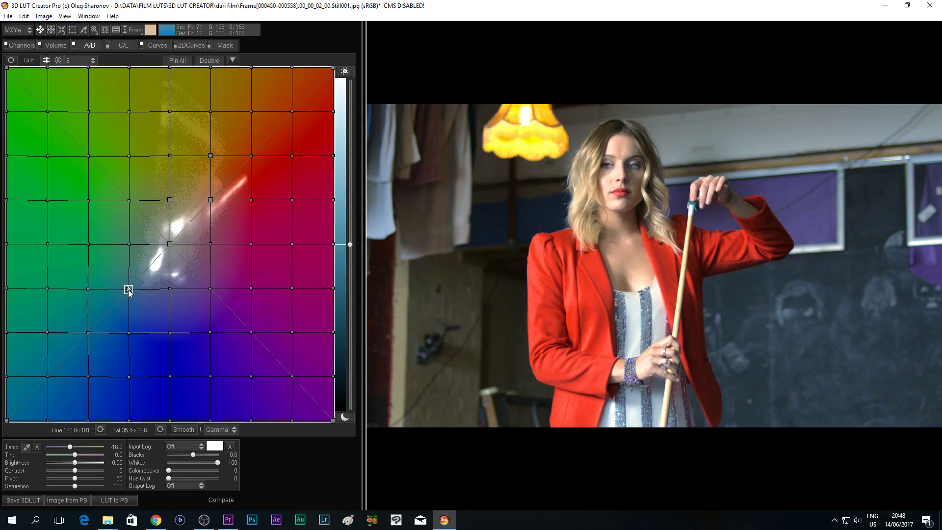
Pin the surrounding green, cyan and blue grid nodes around the cyan-blue node next to the neutral centre
{"action": "left_click", "coordinate": [129, 244]}
{"action": "left_click", "coordinate": [88, 244]}
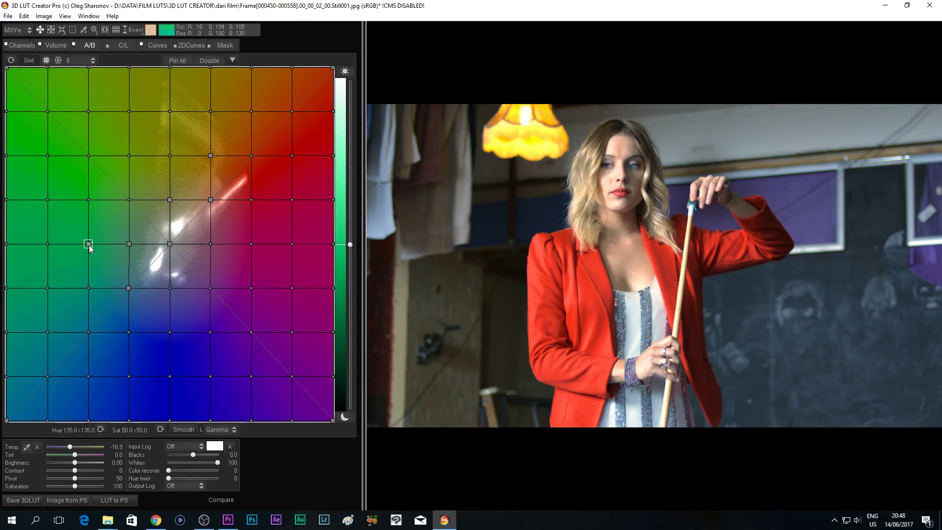
{"action": "left_click", "coordinate": [87, 288]}
{"action": "left_click", "coordinate": [88, 331]}
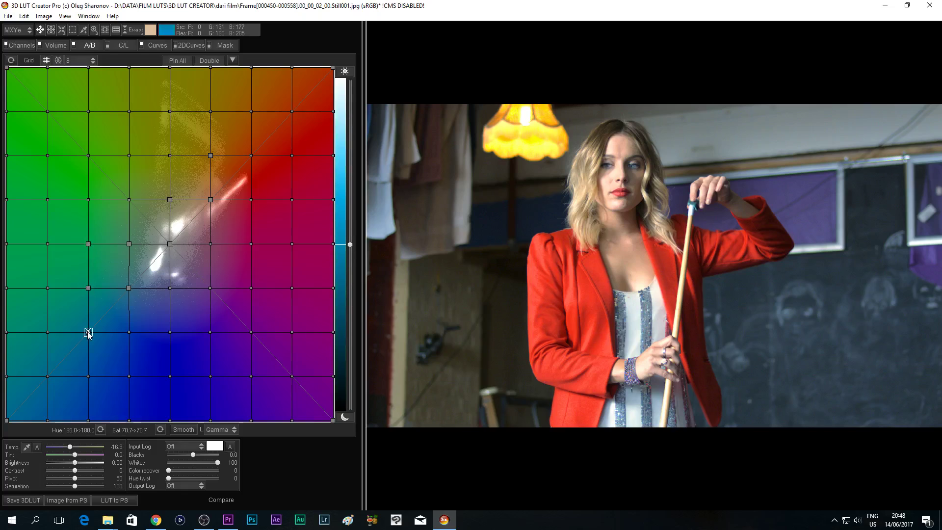
{"action": "left_click", "coordinate": [128, 332]}
{"action": "left_click", "coordinate": [170, 332]}
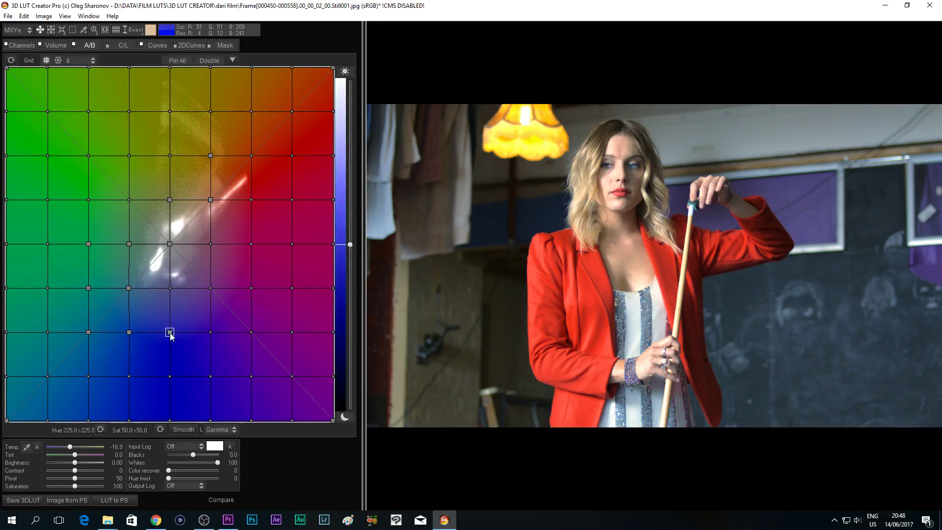
Move the cyan-blue node outward to hue about 176.5 and saturation about 80 to push the shadows toward teal
{"action": "left_click_drag", "start_coordinate": [128, 288], "coordinate": [66, 338]}
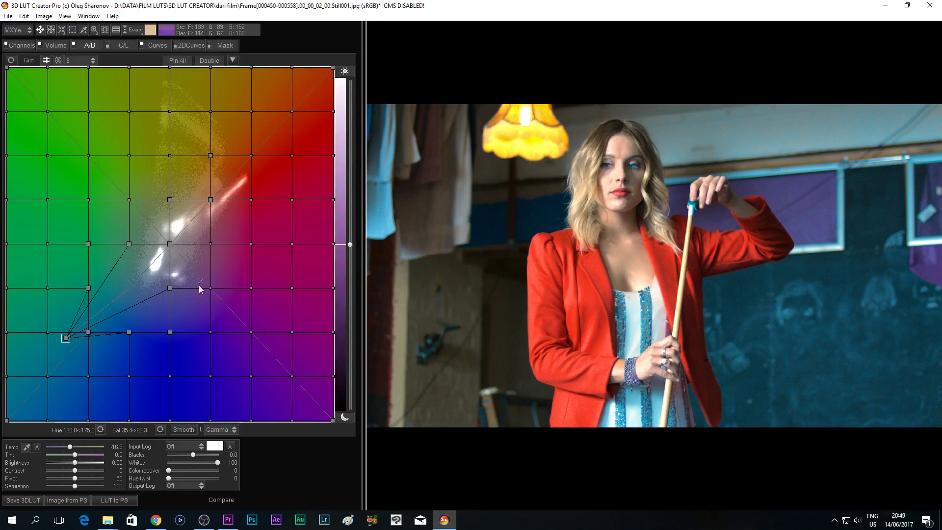
{"action": "mouse_move", "coordinate": [71, 336]}
{"action": "left_mouse_down"}
{"action": "mouse_move", "coordinate": [93, 321]}
{"action": "mouse_move", "coordinate": [77, 335]}
{"action": "left_mouse_up"}
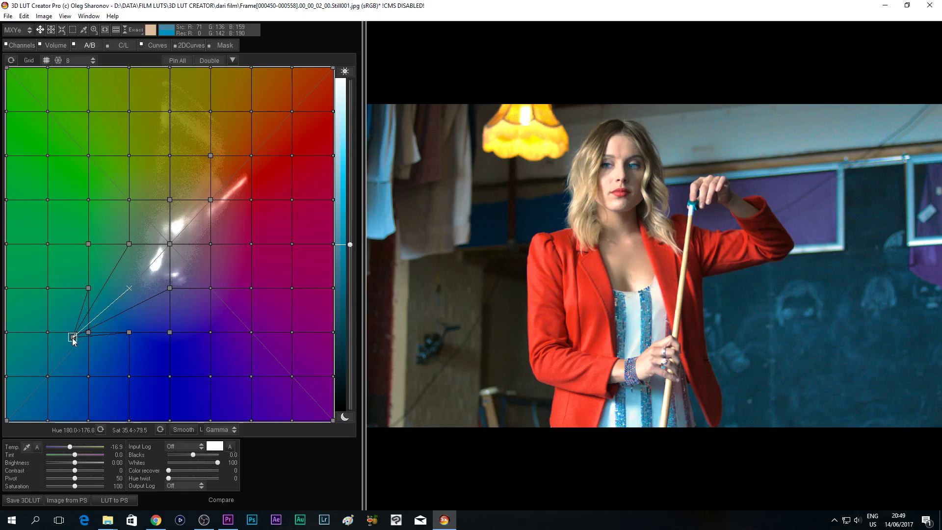
{"action": "left_click_drag", "start_coordinate": [72, 340], "coordinate": [72, 340]}
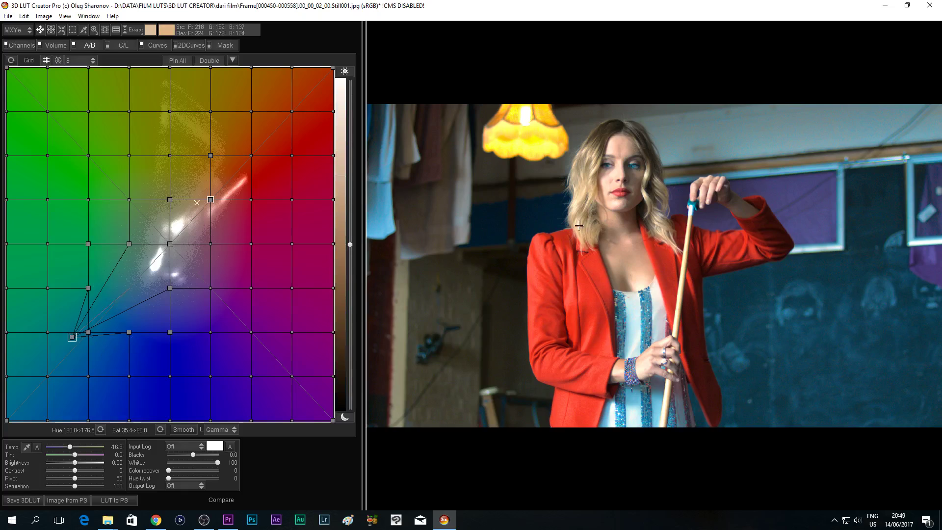
{"action": "left_click_drag", "start_coordinate": [68, 448], "coordinate": [69, 450]}
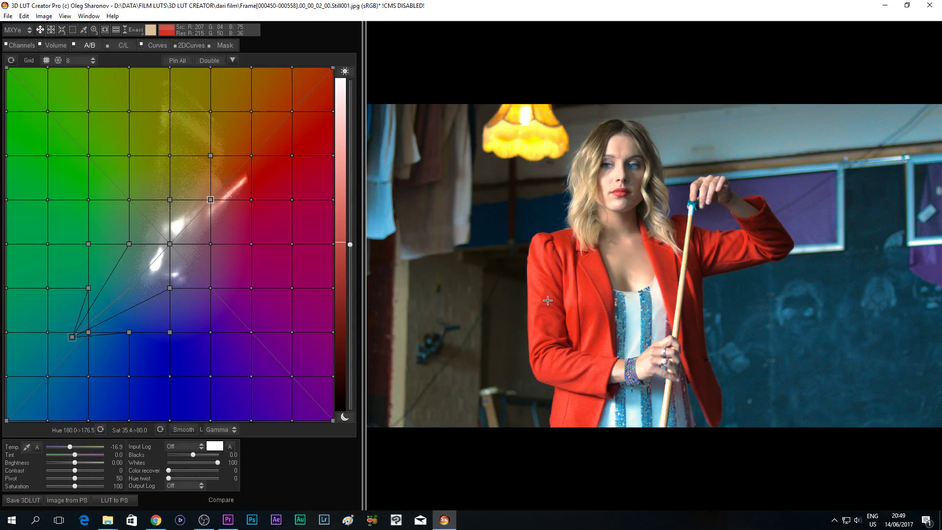
Switch to Premiere Pro to compare the clip's current look with the new grade, and return to 3D LUT Creator
{"action": "left_click", "coordinate": [228, 520]}
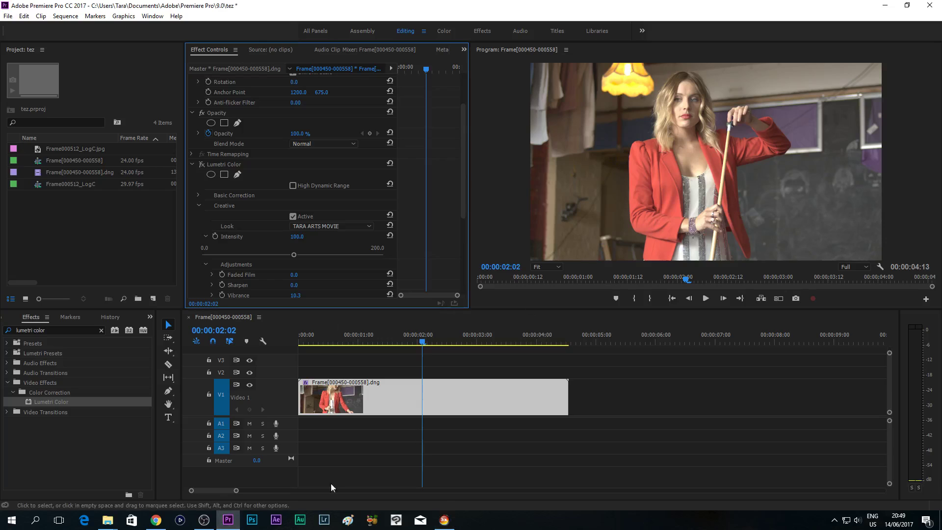
{"action": "left_click", "coordinate": [444, 520]}
{"action": "left_click", "coordinate": [228, 519]}
{"action": "left_click", "coordinate": [444, 520]}
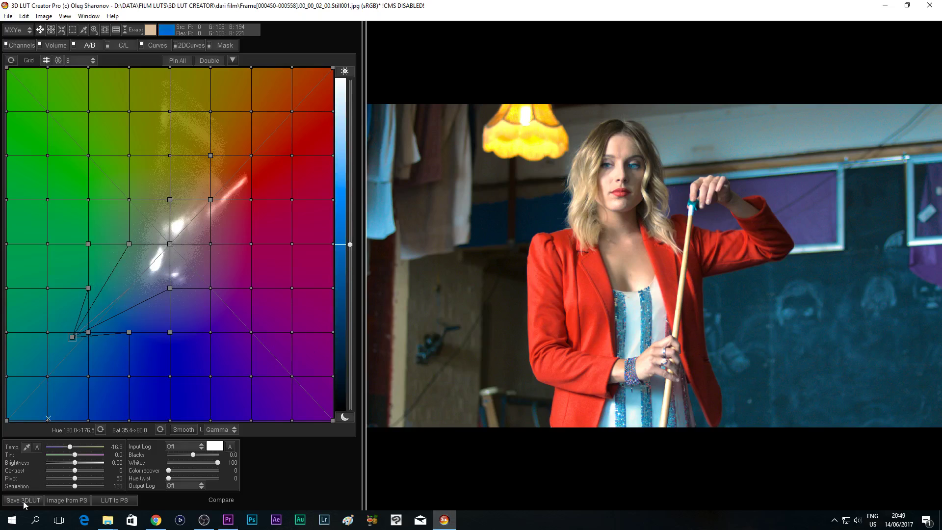
Export the finished grade as a 3D LUT cube file named TARA ARTS MOVIE tutorial in the bmpcc folder
{"action": "left_click", "coordinate": [8, 16]}
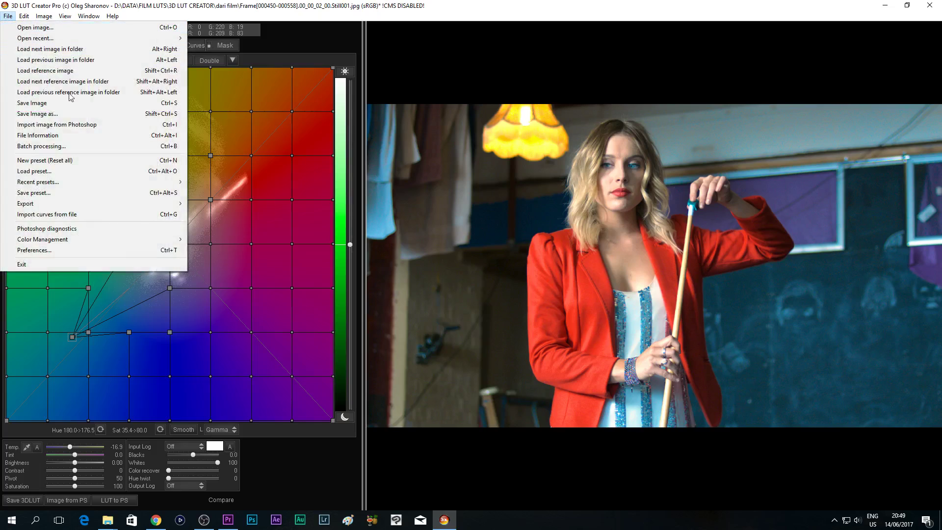
{"action": "mouse_move", "coordinate": [147, 206]}
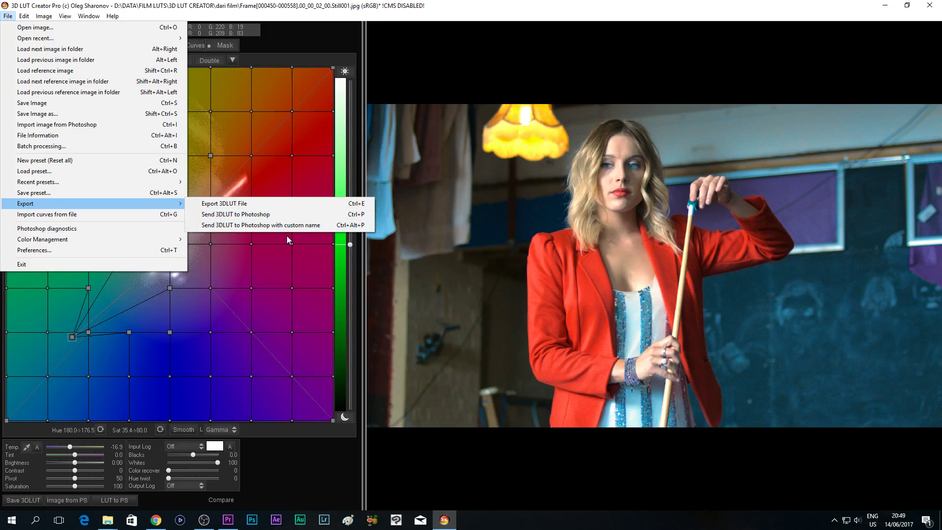
{"action": "left_click", "coordinate": [19, 498]}
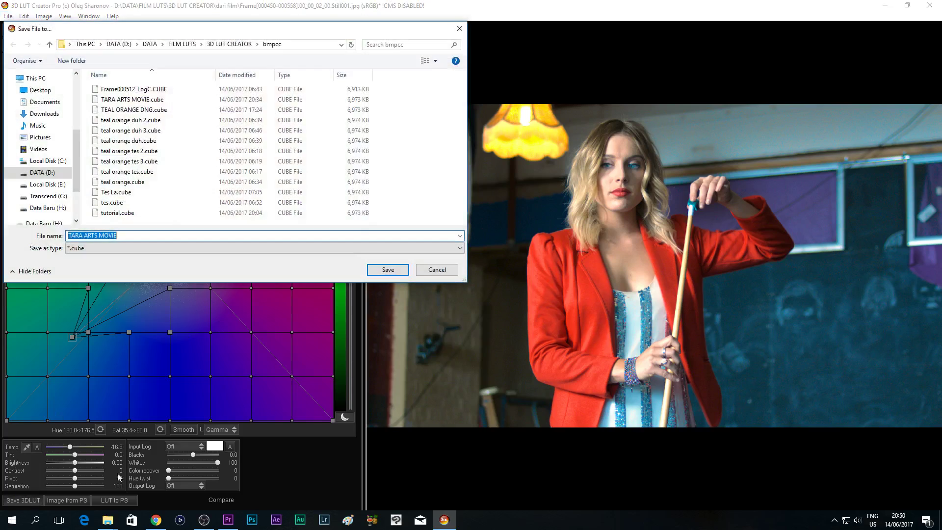
{"action": "left_click", "coordinate": [232, 236]}
{"action": "key", "text": "Return"}
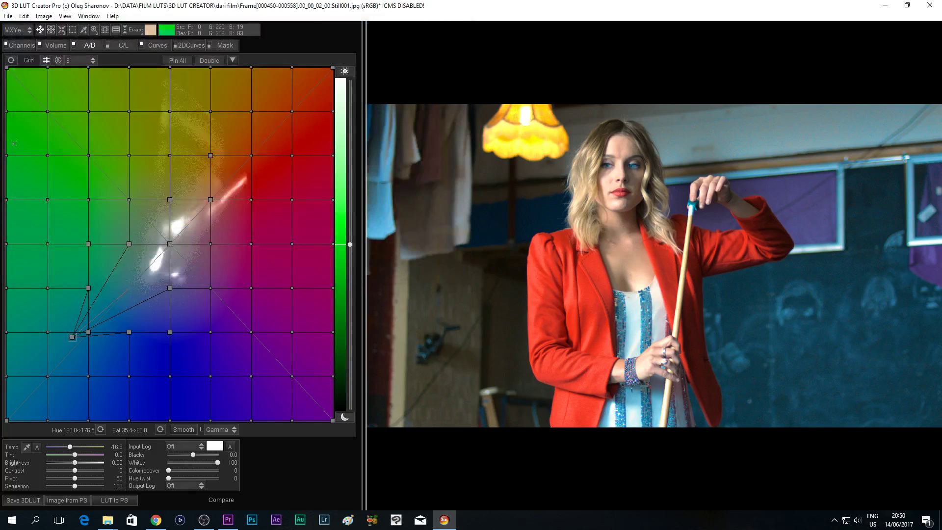
Switch to Premiere Pro, collapse the existing Lumetri Color effect and add a second Lumetri Color effect to the timeline clip
{"action": "left_click", "coordinate": [228, 520]}
{"action": "scroll", "coordinate": [465, 191], "scroll_direction": "down", "scroll_amount": 5}
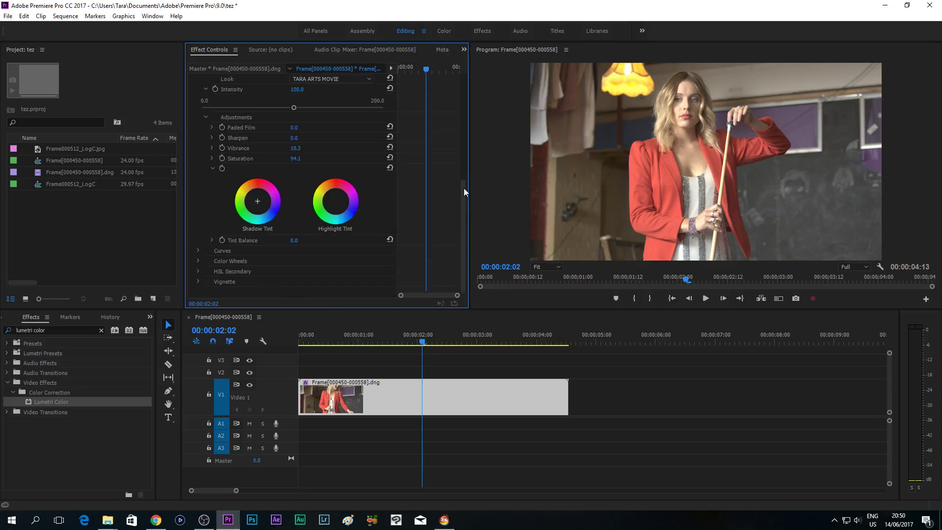
{"action": "left_click_drag", "start_coordinate": [461, 195], "coordinate": [468, 87]}
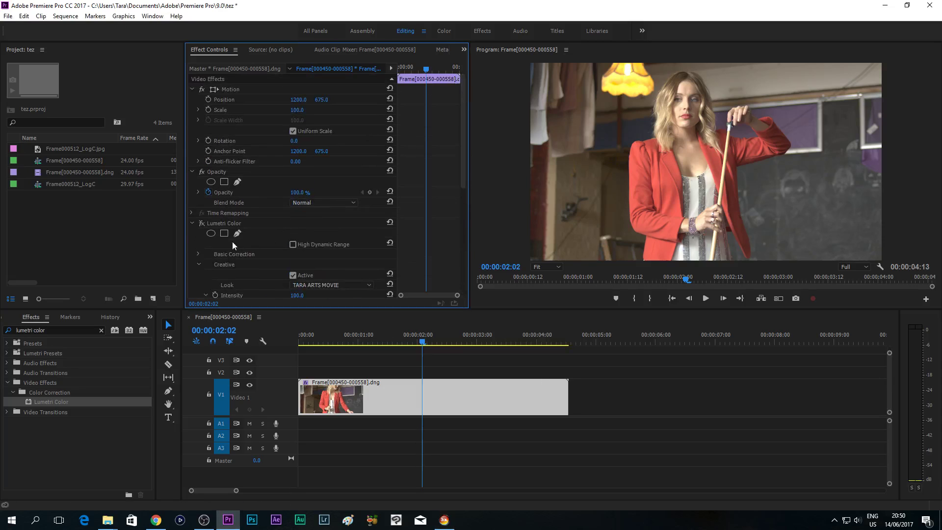
{"action": "left_click", "coordinate": [192, 223]}
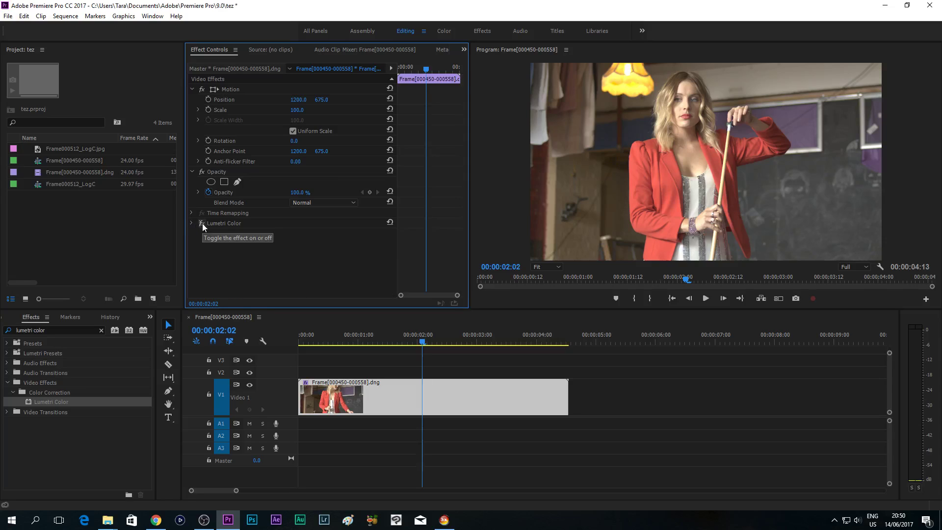
{"action": "left_click_drag", "start_coordinate": [91, 329], "coordinate": [13, 328]}
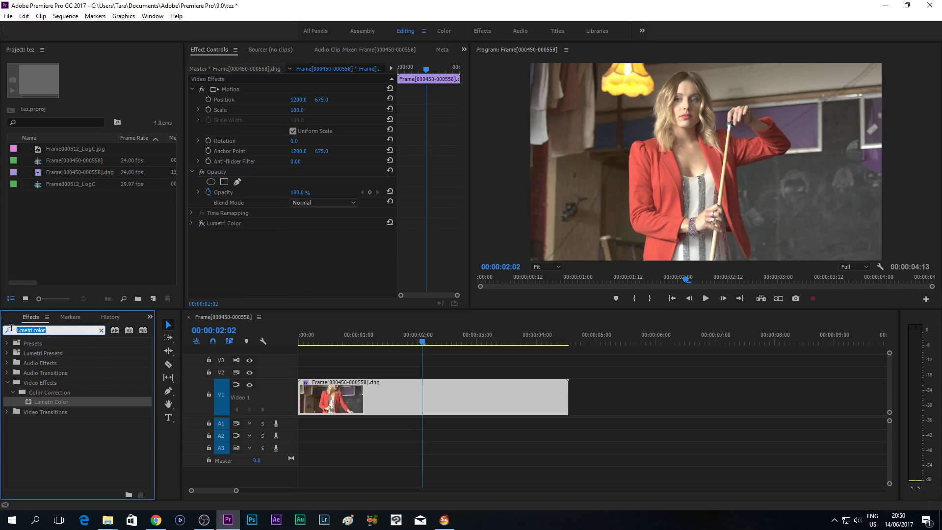
{"action": "type", "text": "lumetri colo"}
{"action": "left_click_drag", "start_coordinate": [53, 401], "coordinate": [356, 394]}
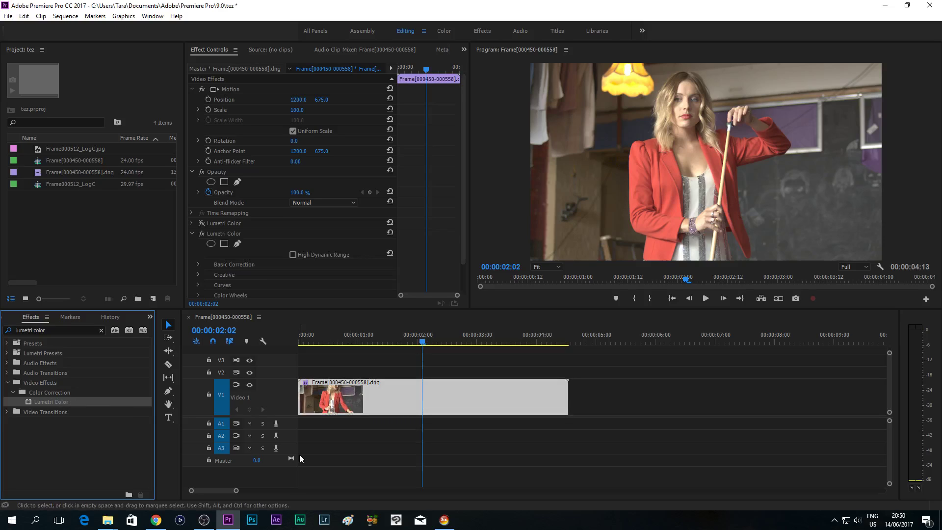
Load TARA ARTS MOVIE tutorial.cube as the Creative look of the second Lumetri Color effect
{"action": "scroll", "coordinate": [439, 226], "scroll_direction": "down", "scroll_amount": 2}
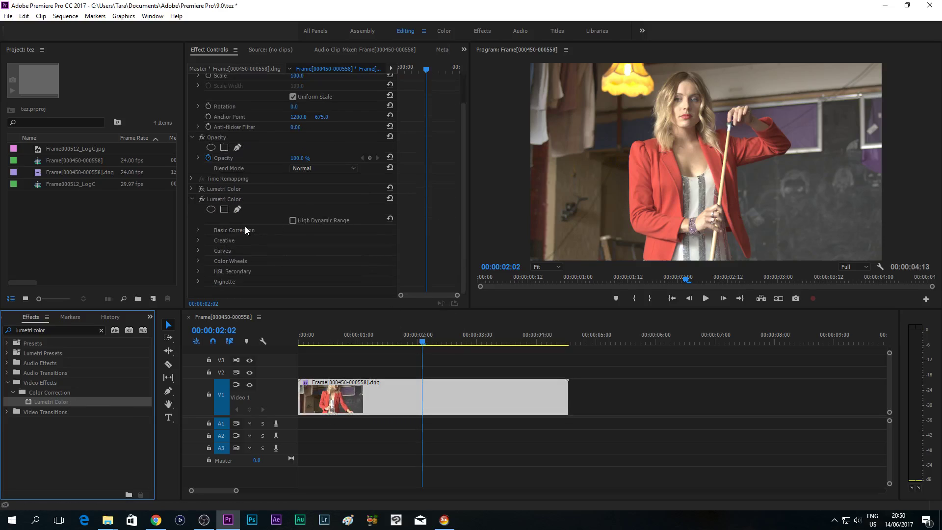
{"action": "left_click", "coordinate": [198, 241]}
{"action": "scroll", "coordinate": [437, 214], "scroll_direction": "down", "scroll_amount": 3}
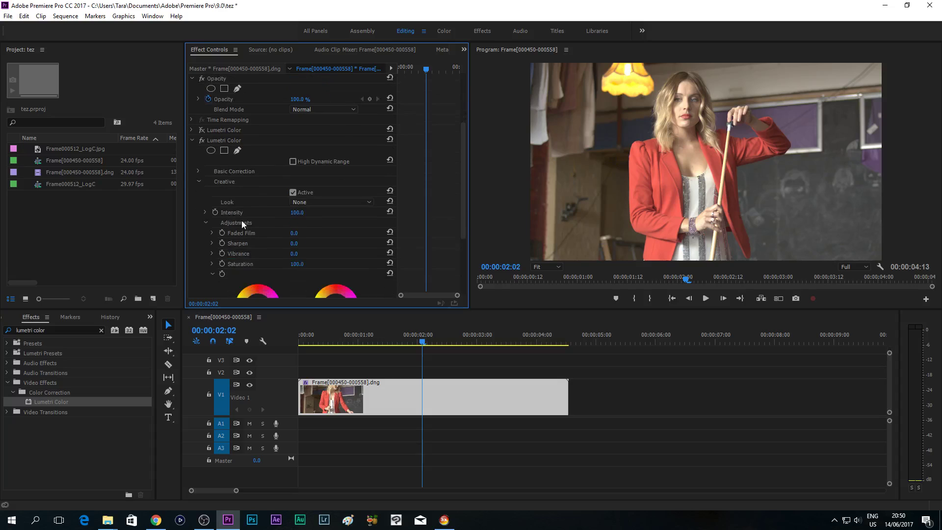
{"action": "left_click", "coordinate": [360, 203]}
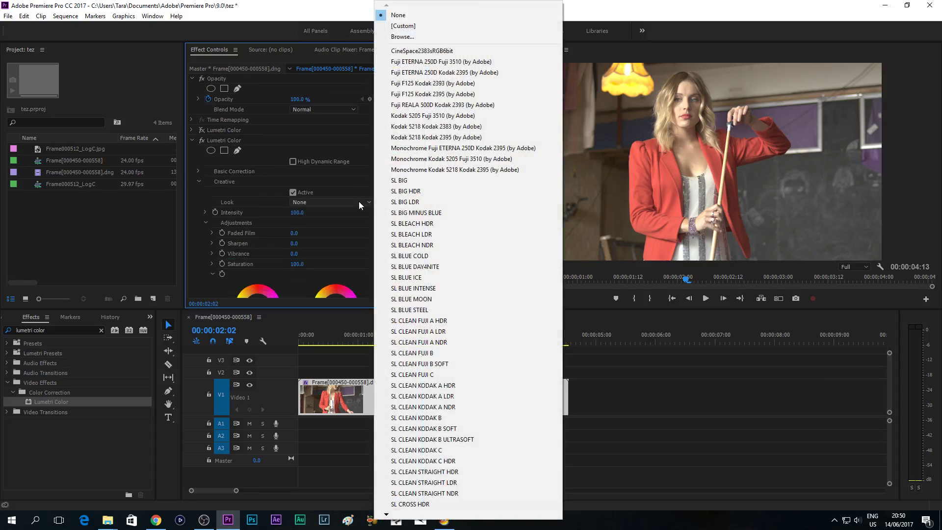
{"action": "left_click", "coordinate": [428, 38]}
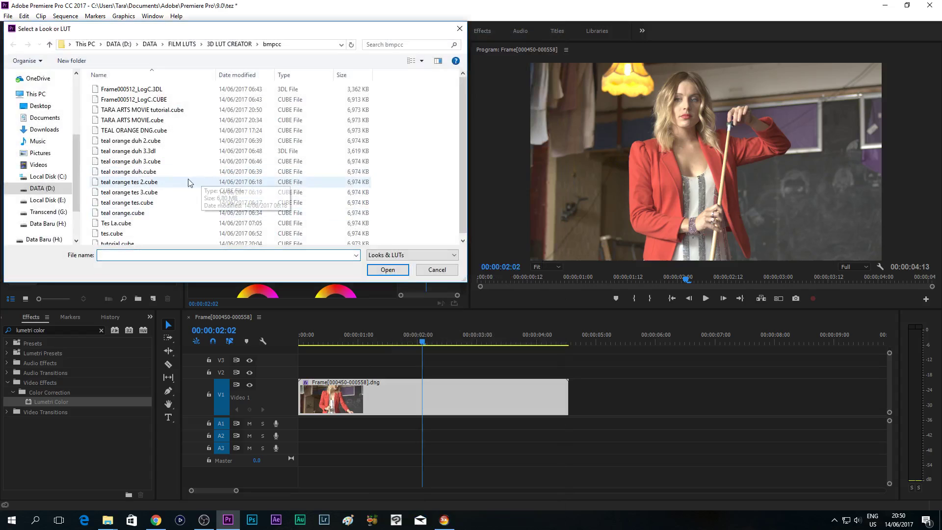
{"action": "double_click", "coordinate": [147, 110]}
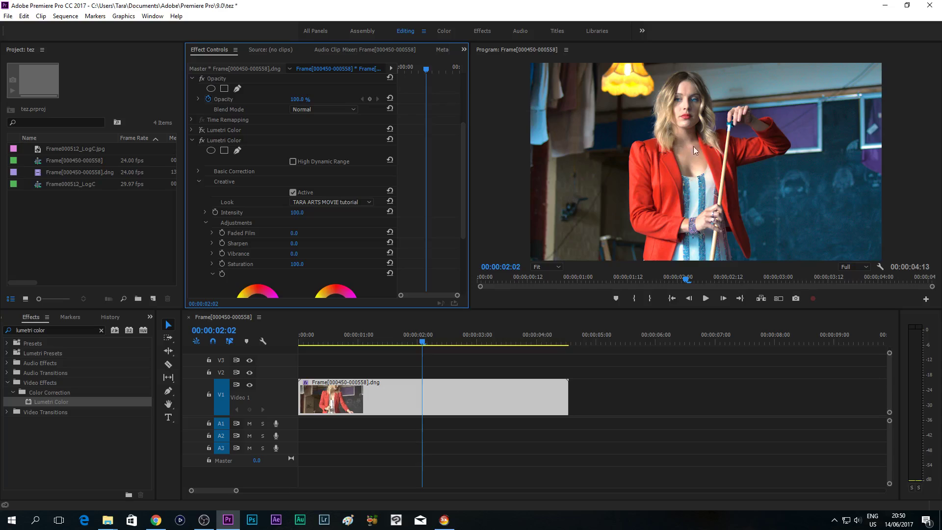
Scrub the graded clip around 00:00:02:05 and compare its frame with the grade in 3D LUT Creator
{"action": "mouse_move", "coordinate": [423, 336]}
{"action": "left_mouse_down"}
{"action": "mouse_move", "coordinate": [390, 336]}
{"action": "mouse_move", "coordinate": [439, 336]}
{"action": "left_mouse_up"}
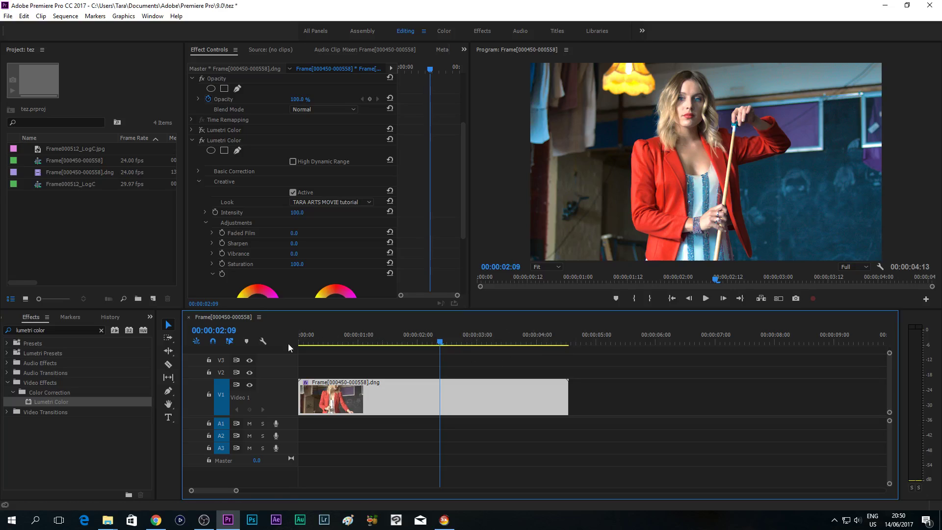
{"action": "mouse_move", "coordinate": [441, 341]}
{"action": "left_mouse_down"}
{"action": "mouse_move", "coordinate": [367, 343]}
{"action": "mouse_move", "coordinate": [430, 345]}
{"action": "left_mouse_up"}
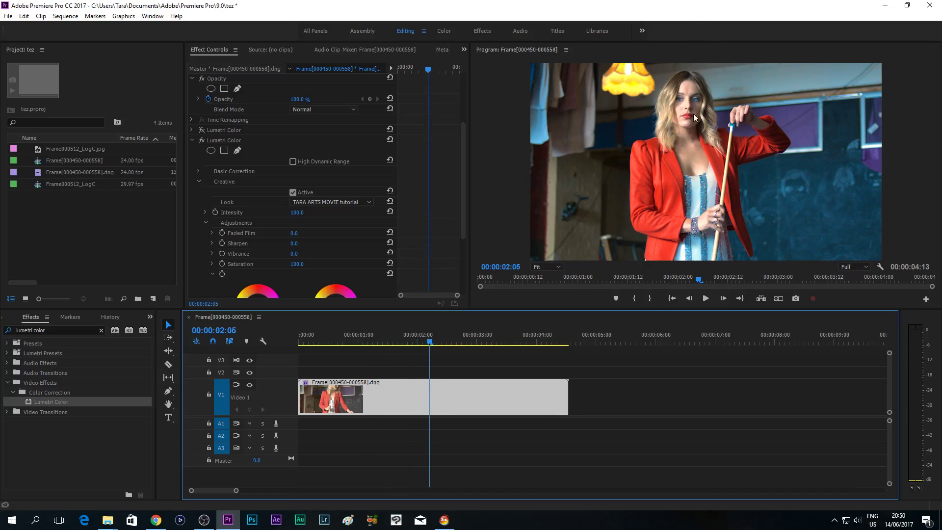
{"action": "left_click", "coordinate": [444, 520]}
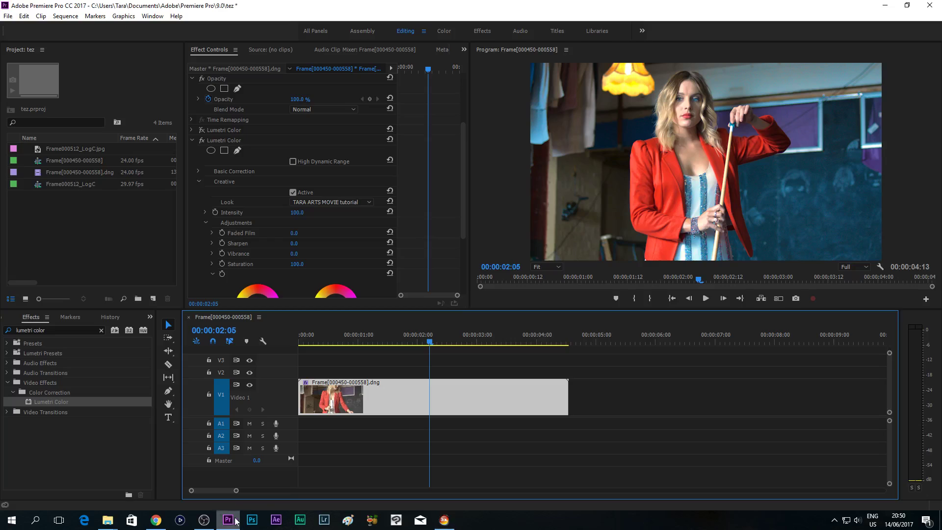
{"action": "left_click", "coordinate": [227, 519]}
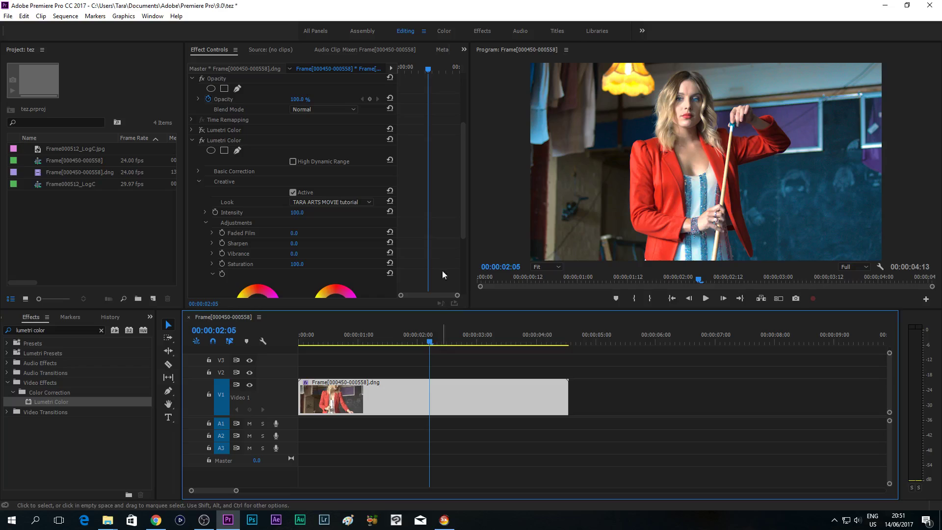
Open the Color workspace and set the second Lumetri effect's Creative saturation to 94.1 and vibrance to -2.7
{"action": "scroll", "coordinate": [463, 207], "scroll_direction": "up", "scroll_amount": 2}
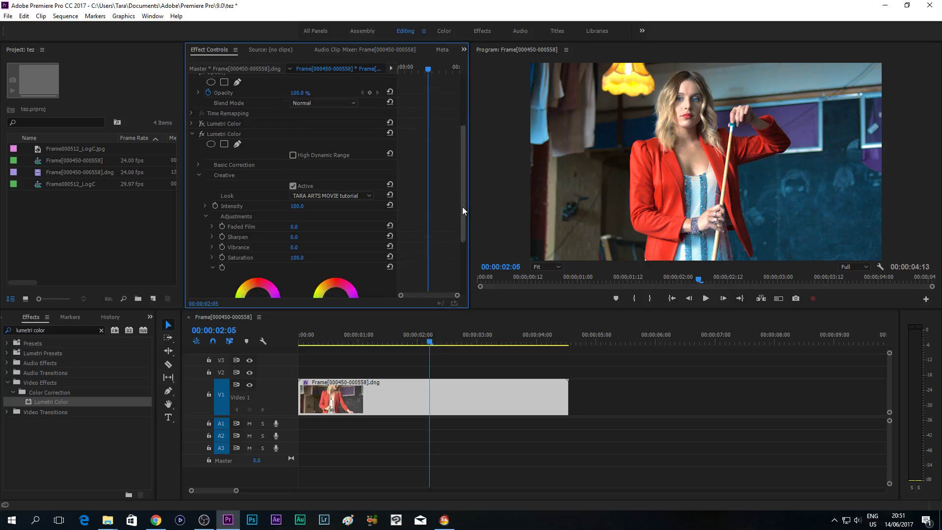
{"action": "left_click", "coordinate": [444, 31]}
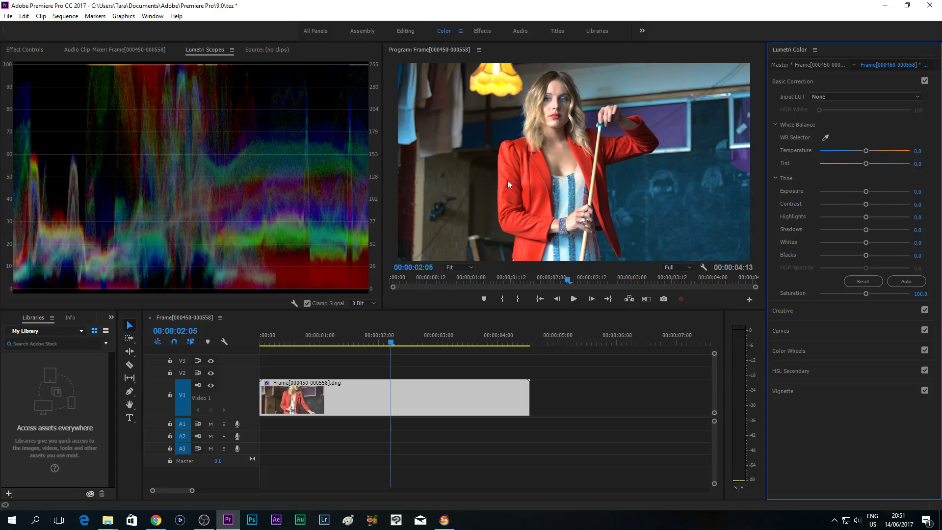
{"action": "left_click", "coordinate": [806, 314]}
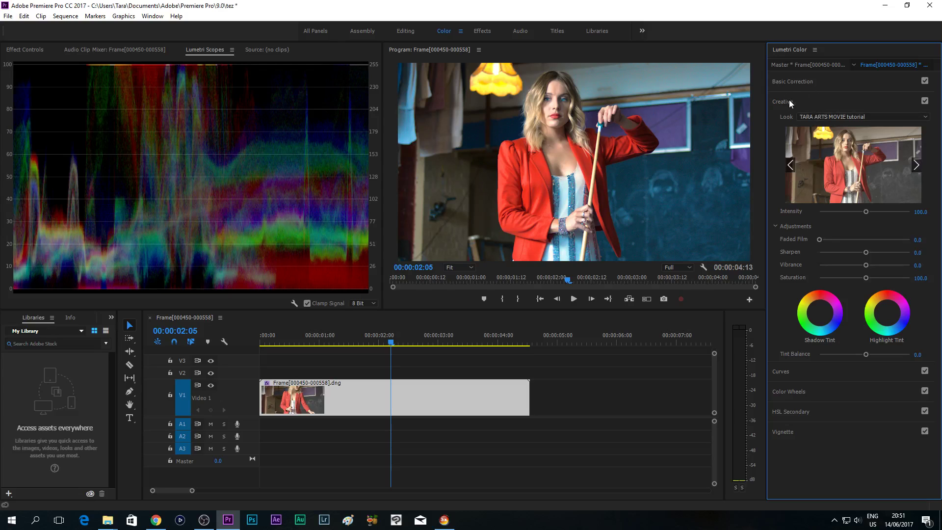
{"action": "left_click_drag", "start_coordinate": [866, 278], "coordinate": [861, 277]}
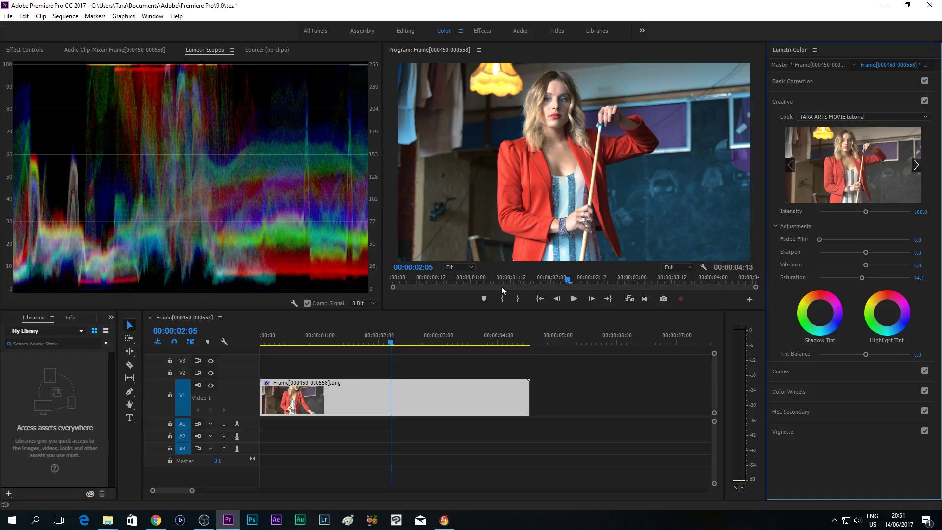
{"action": "left_click_drag", "start_coordinate": [867, 266], "coordinate": [863, 267]}
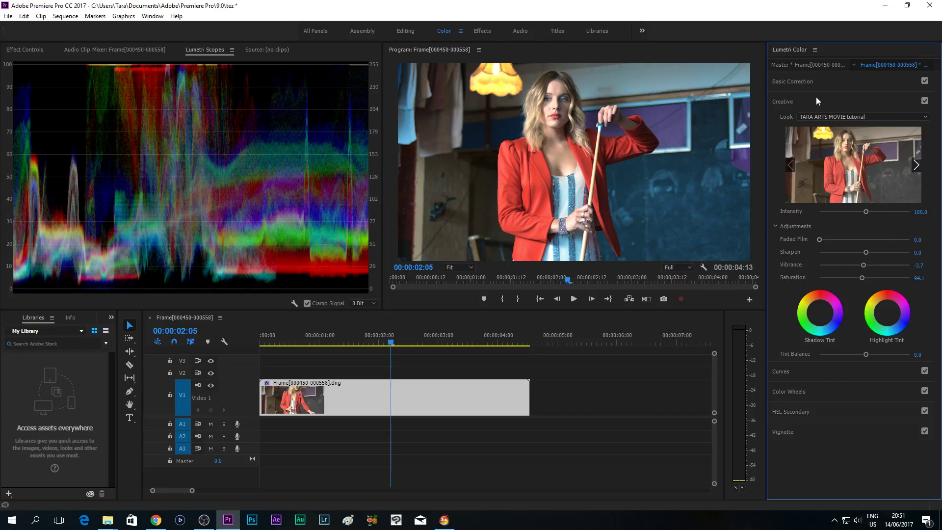
In the Basic Correction settings, lower the exposure to -0.5 and raise the highlights to 48.1
{"action": "left_click", "coordinate": [837, 80]}
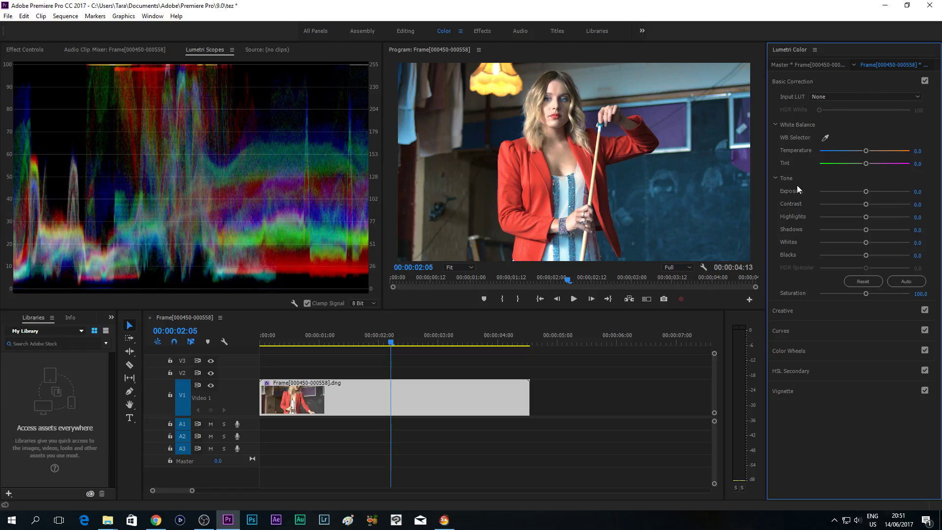
{"action": "left_click_drag", "start_coordinate": [866, 191], "coordinate": [861, 192]}
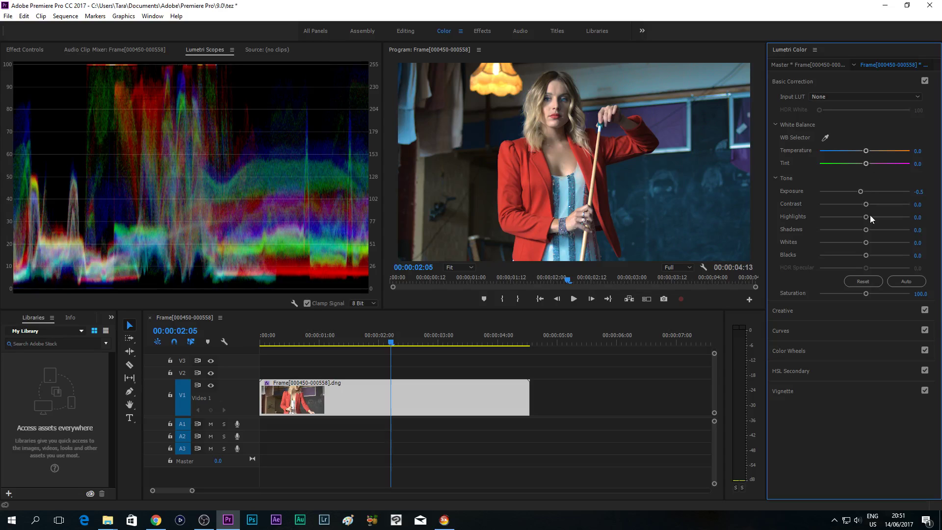
{"action": "left_click_drag", "start_coordinate": [866, 217], "coordinate": [887, 219]}
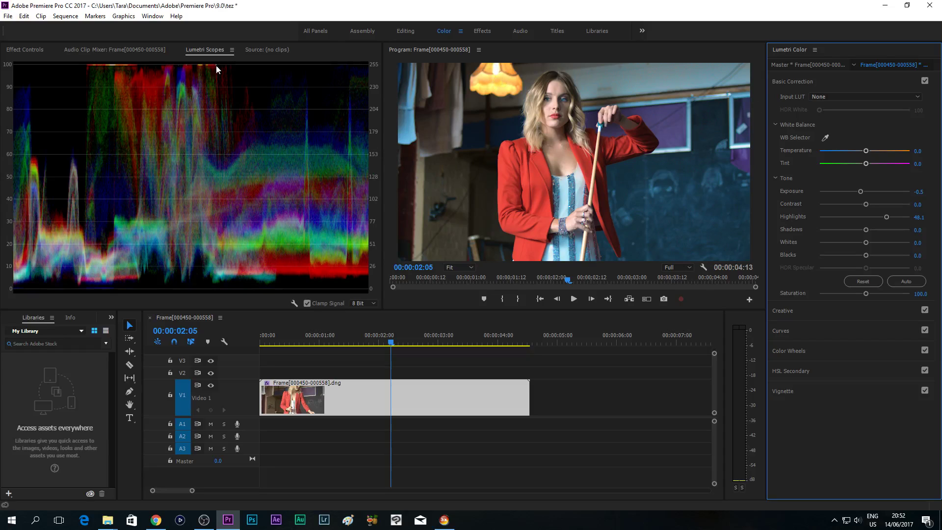
Return to the Editing workspace and toggle the second Lumetri Color effect off and on to compare the grade
{"action": "left_click", "coordinate": [405, 31]}
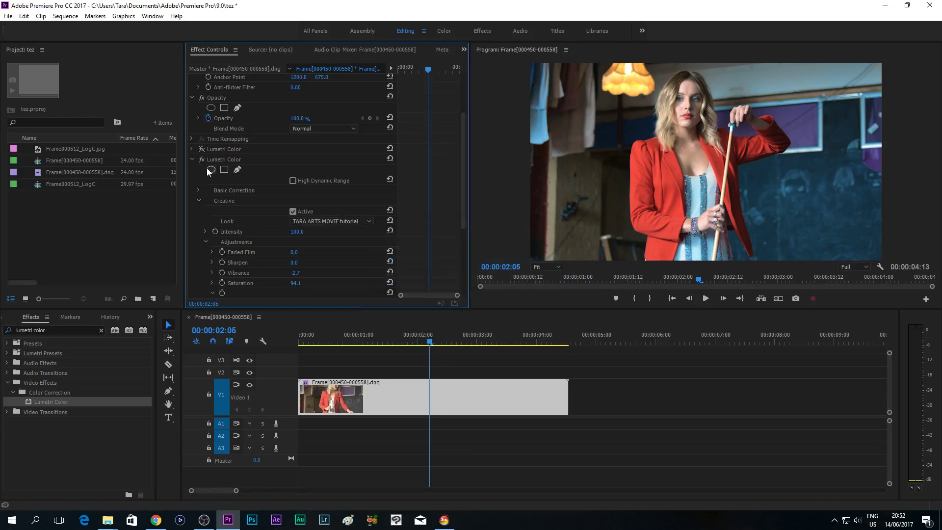
{"action": "left_click", "coordinate": [195, 159]}
{"action": "left_click", "coordinate": [202, 233]}
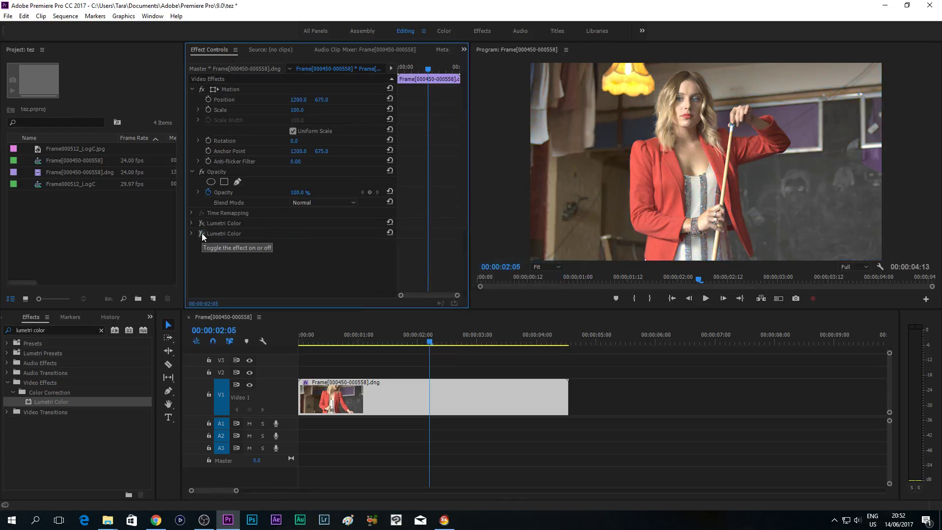
{"action": "left_click", "coordinate": [202, 233]}
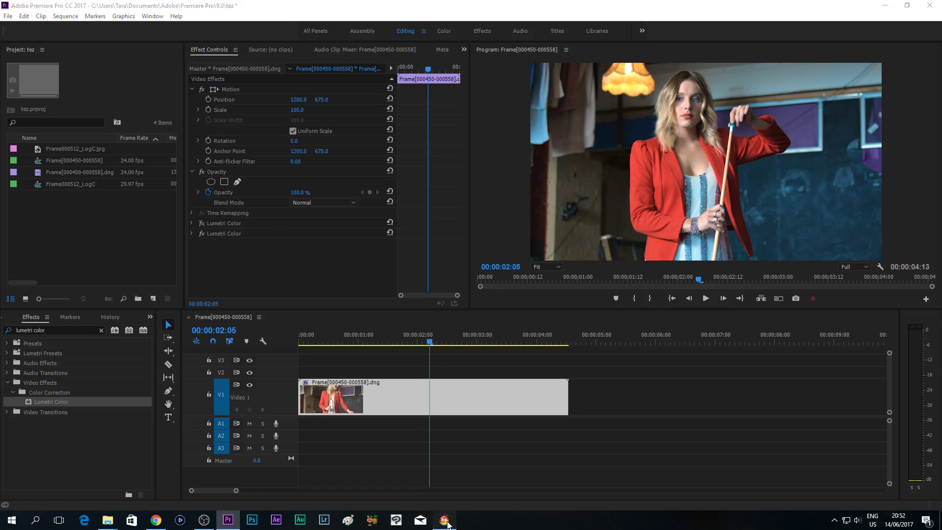
Switch back and forth between 3D LUT Creator and Premiere Pro to compare the original LUT grade with the graded clip
{"action": "left_click", "coordinate": [444, 519]}
{"action": "left_click", "coordinate": [444, 520]}
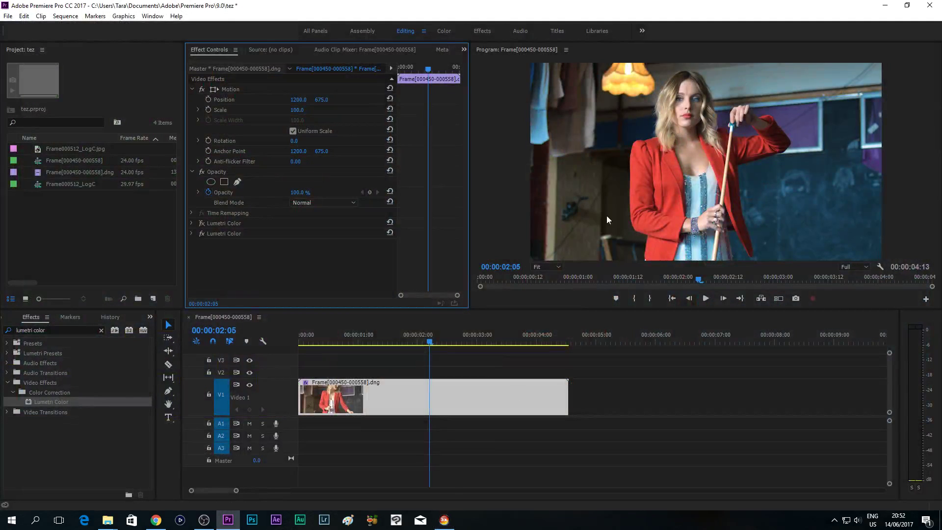
{"action": "left_click", "coordinate": [444, 520]}
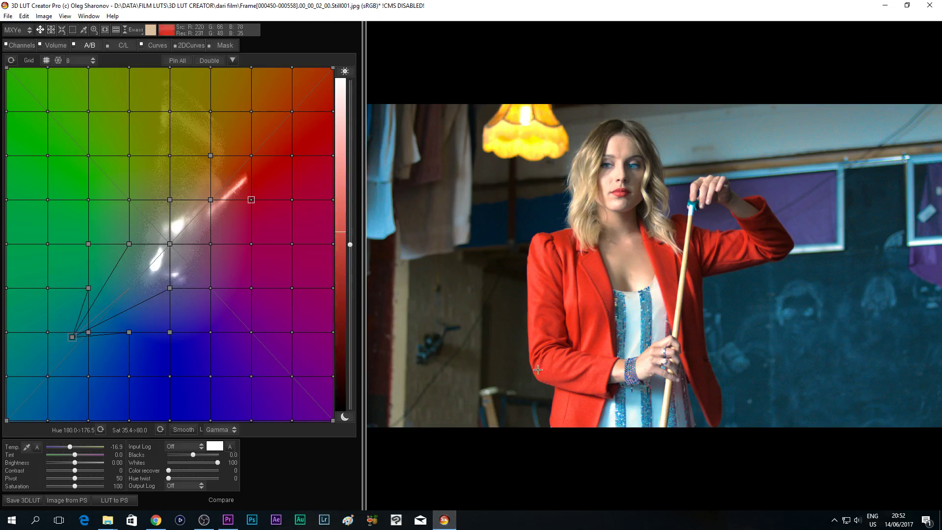
{"action": "left_click", "coordinate": [444, 519]}
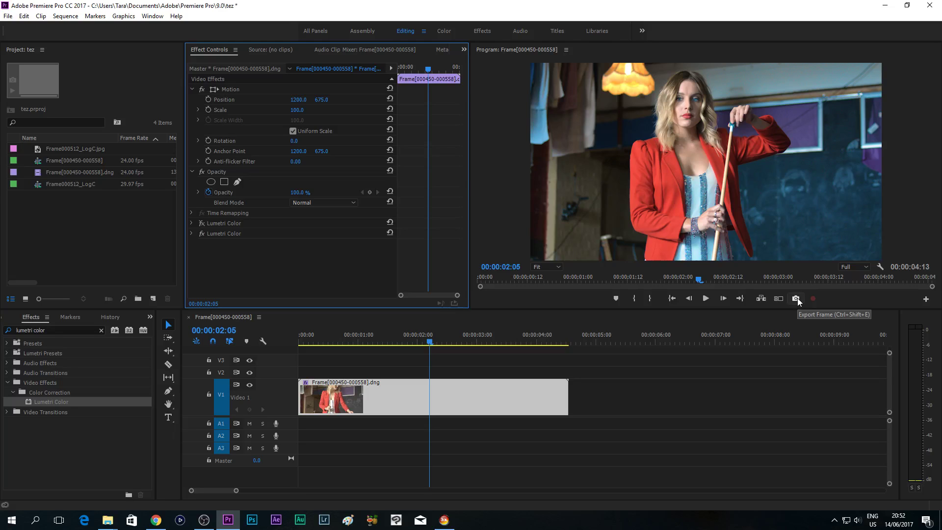
{"action": "left_click", "coordinate": [444, 520]}
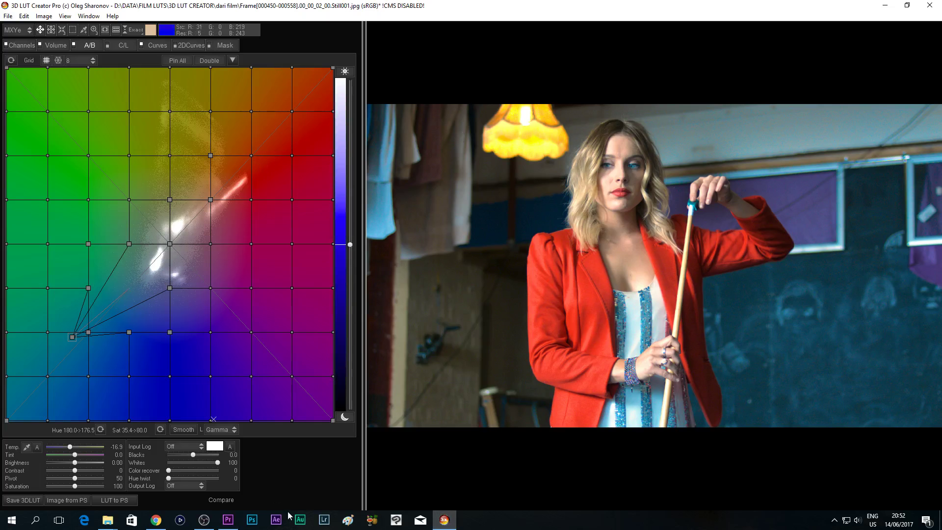
{"action": "left_click", "coordinate": [228, 521]}
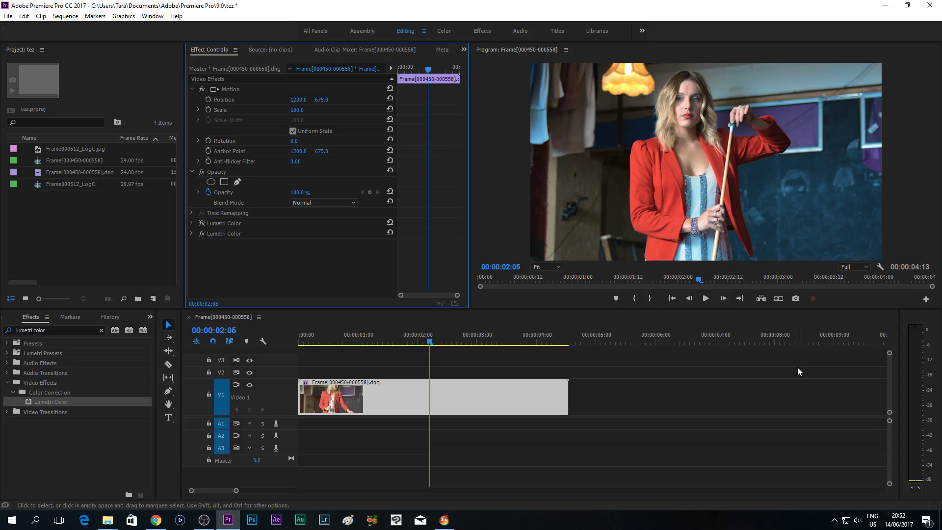
{"action": "left_click", "coordinate": [444, 520]}
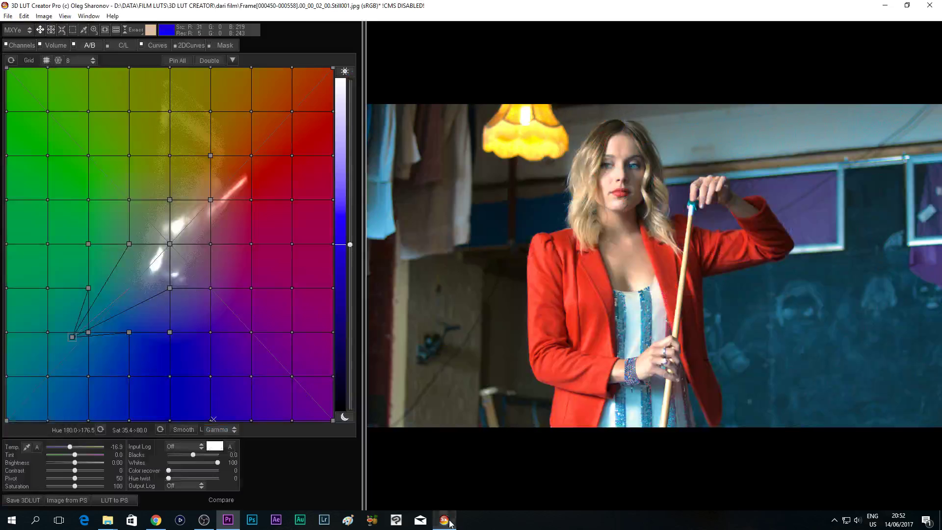
{"action": "left_click", "coordinate": [446, 520]}
{"action": "left_click", "coordinate": [447, 521]}
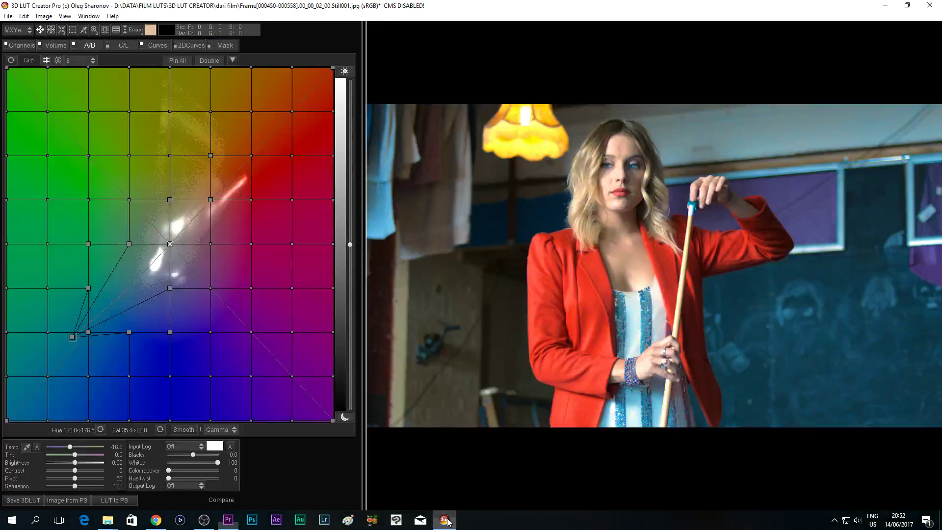
View the 3D LUT Creator website in Chrome, and return to Premiere Pro
{"action": "left_click", "coordinate": [156, 520]}
{"action": "left_click", "coordinate": [138, 6]}
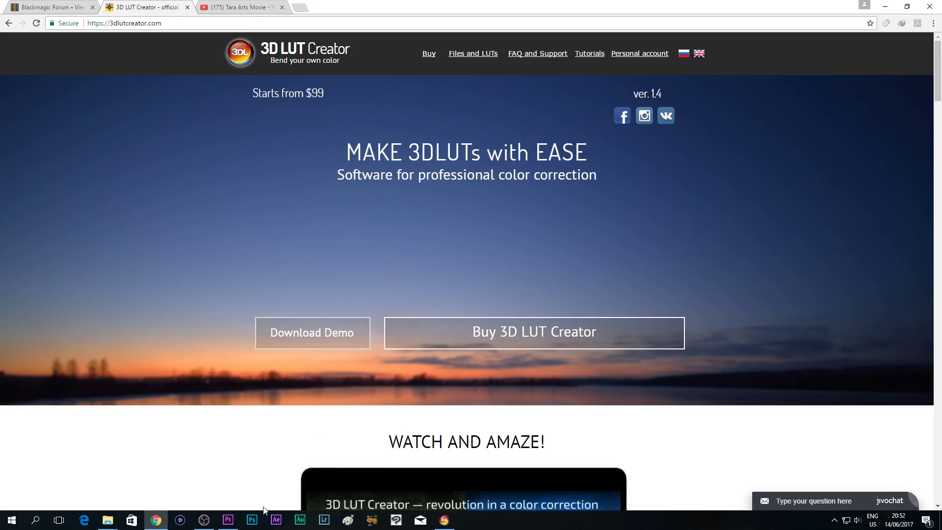
{"action": "left_click", "coordinate": [228, 521]}
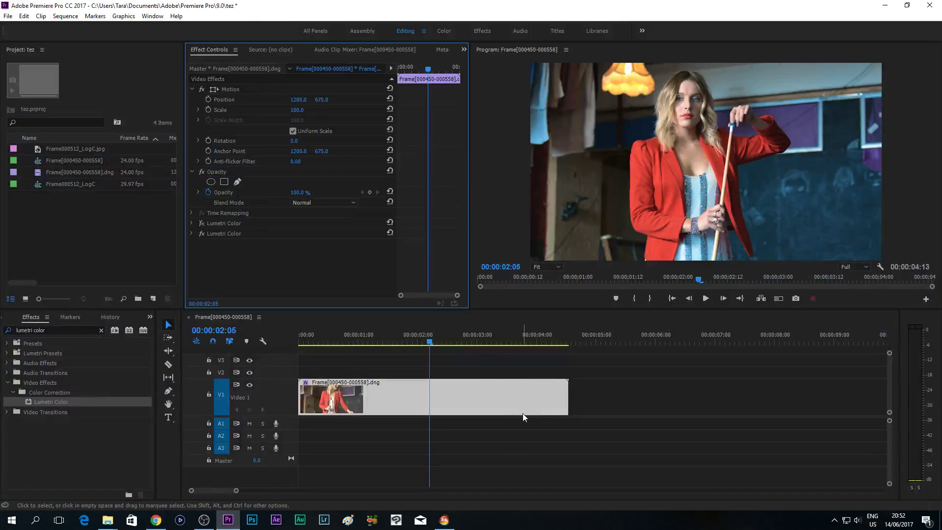